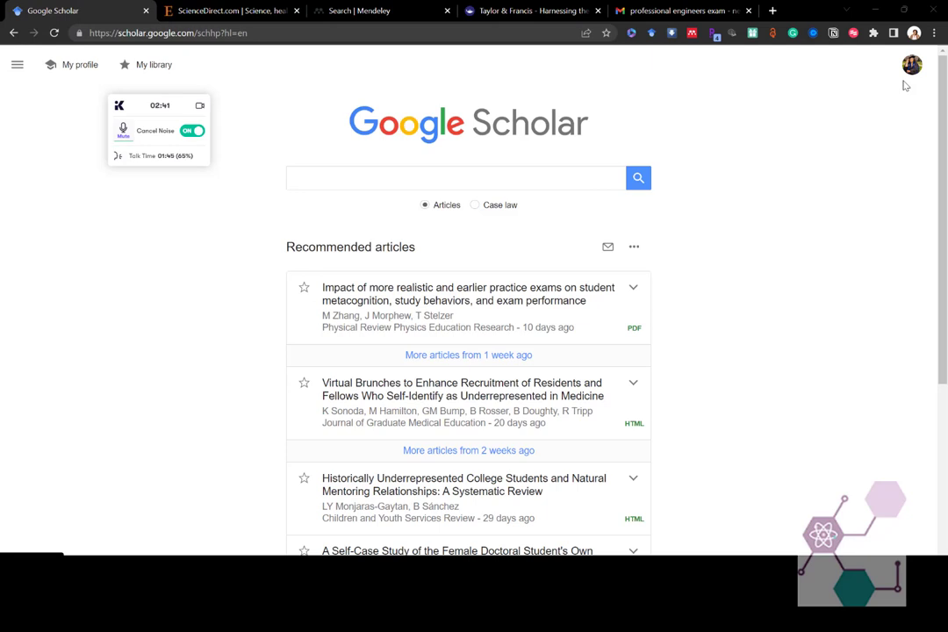
Enter the query FDM+FFF+plastic+ASTM in the Google Scholar search box
{"action": "left_click", "coordinate": [464, 176]}
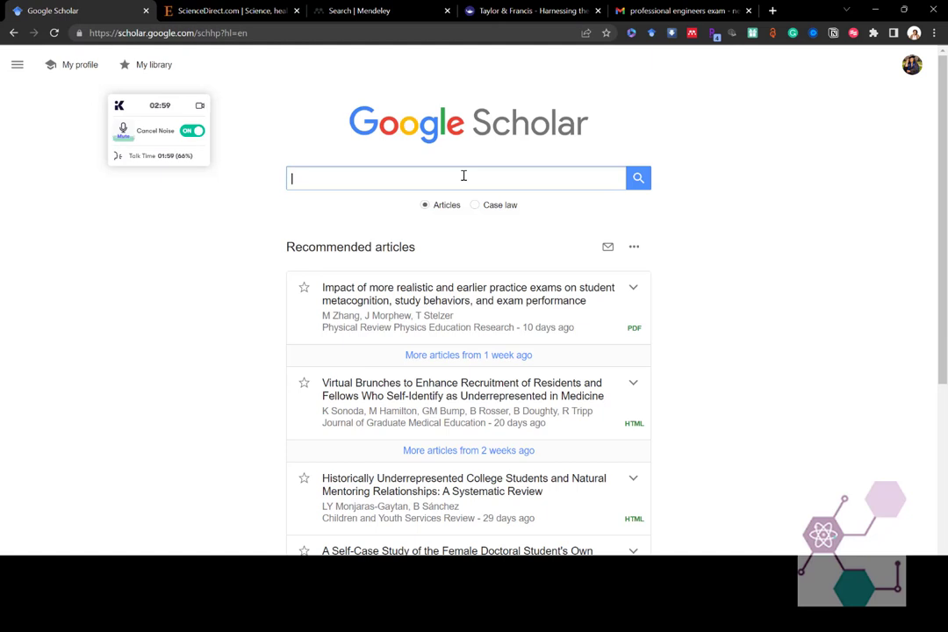
{"action": "type", "text": "FDM+FFF+"}
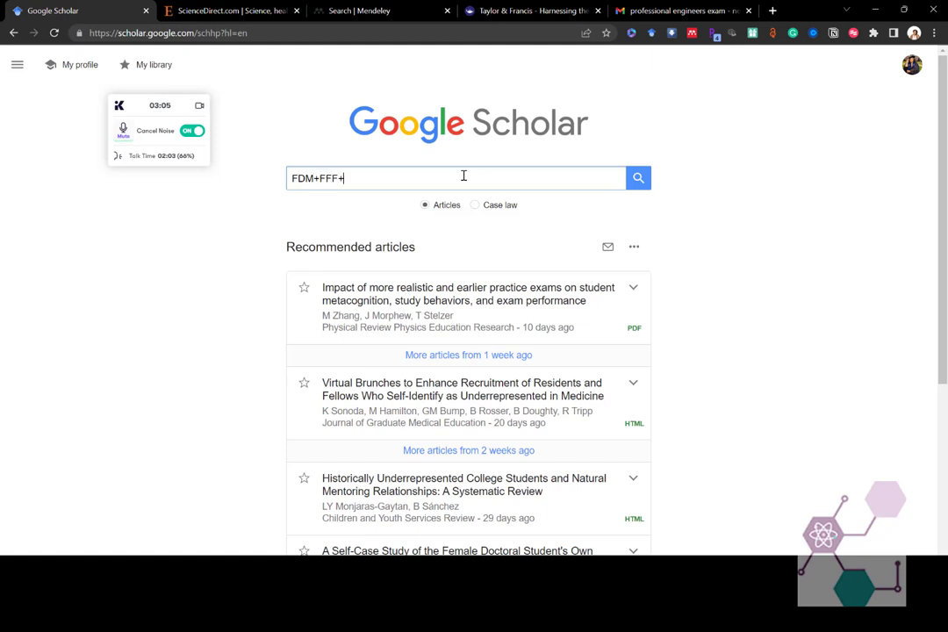
{"action": "type", "text": "plasti"}
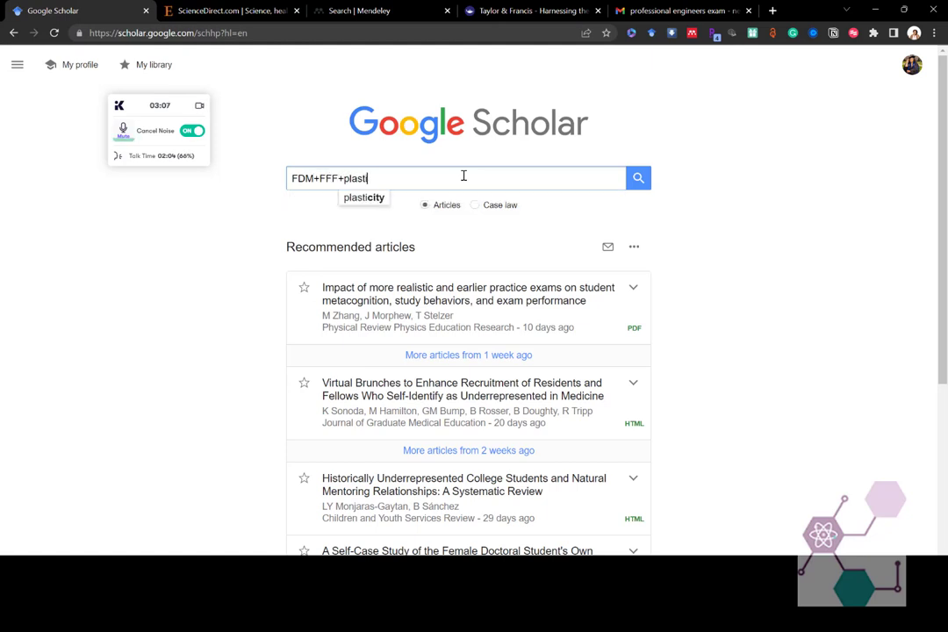
{"action": "type", "text": "c+ASTM"}
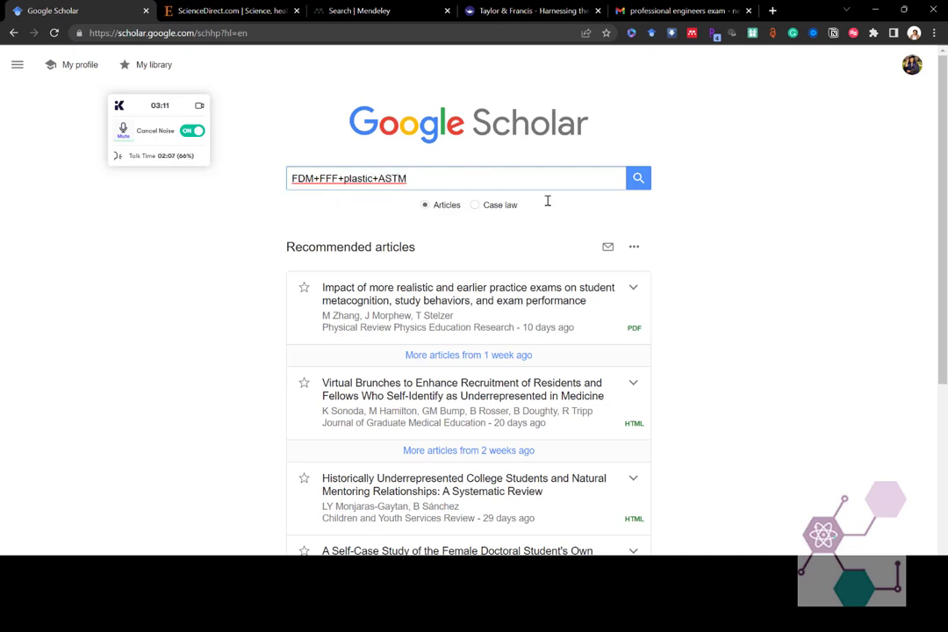
Search Scholar for FDM+FFF+plastic+ASTM and scroll through the matching articles and back to the top
{"action": "left_click", "coordinate": [639, 179]}
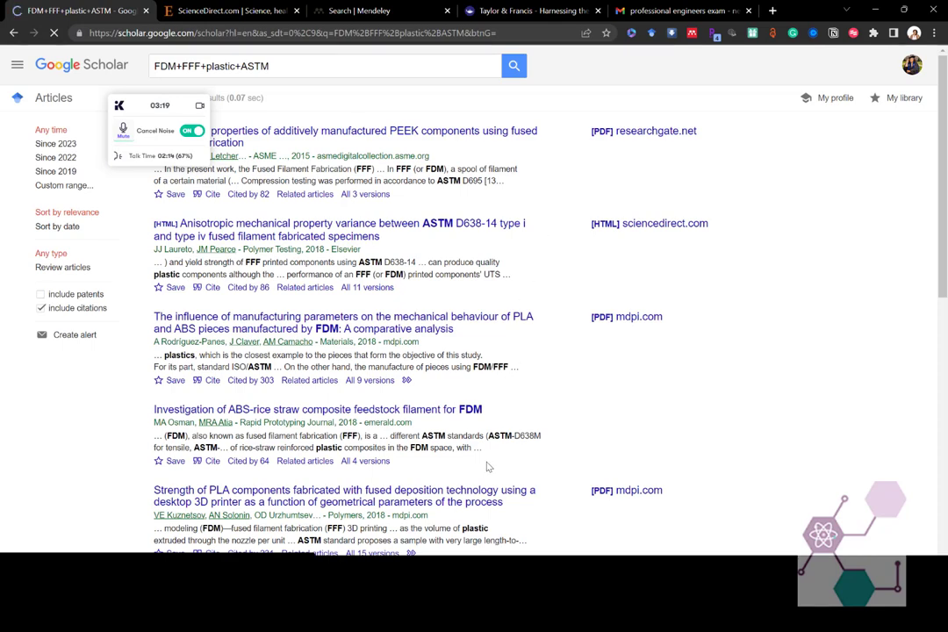
{"action": "scroll", "coordinate": [487, 466], "scroll_direction": "down", "scroll_amount": 1}
{"action": "scroll", "coordinate": [488, 466], "scroll_direction": "down", "scroll_amount": 1}
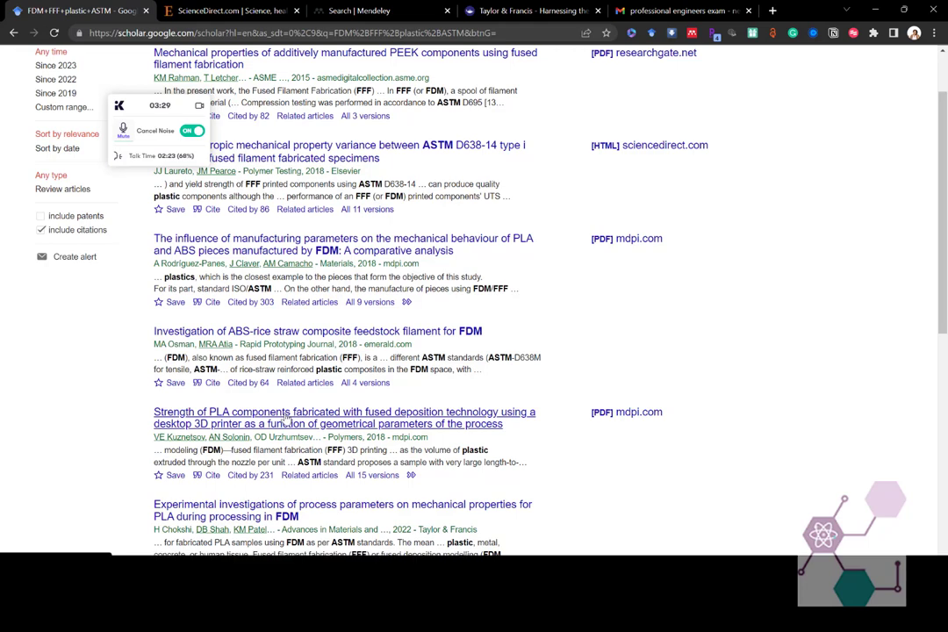
{"action": "scroll", "coordinate": [287, 419], "scroll_direction": "down", "scroll_amount": 1}
{"action": "scroll", "coordinate": [287, 419], "scroll_direction": "up", "scroll_amount": 3}
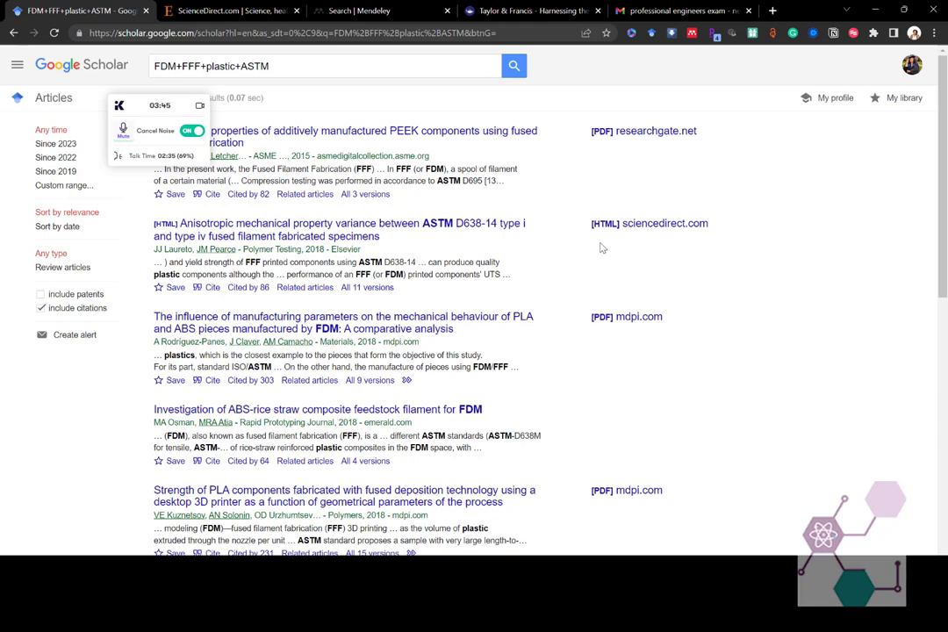
{"action": "scroll", "coordinate": [602, 433], "scroll_direction": "down", "scroll_amount": 9}
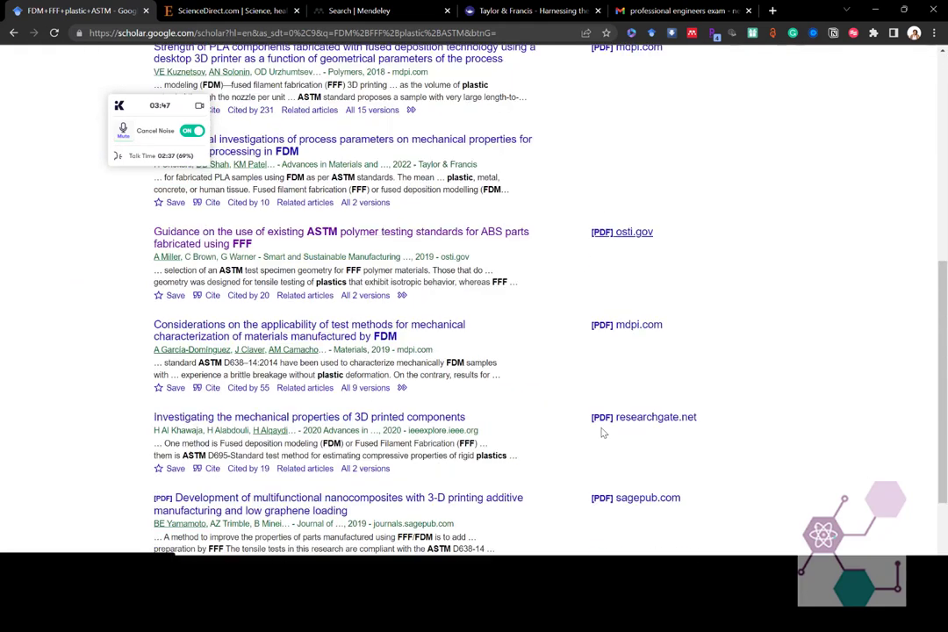
{"action": "scroll", "coordinate": [603, 433], "scroll_direction": "down", "scroll_amount": 3}
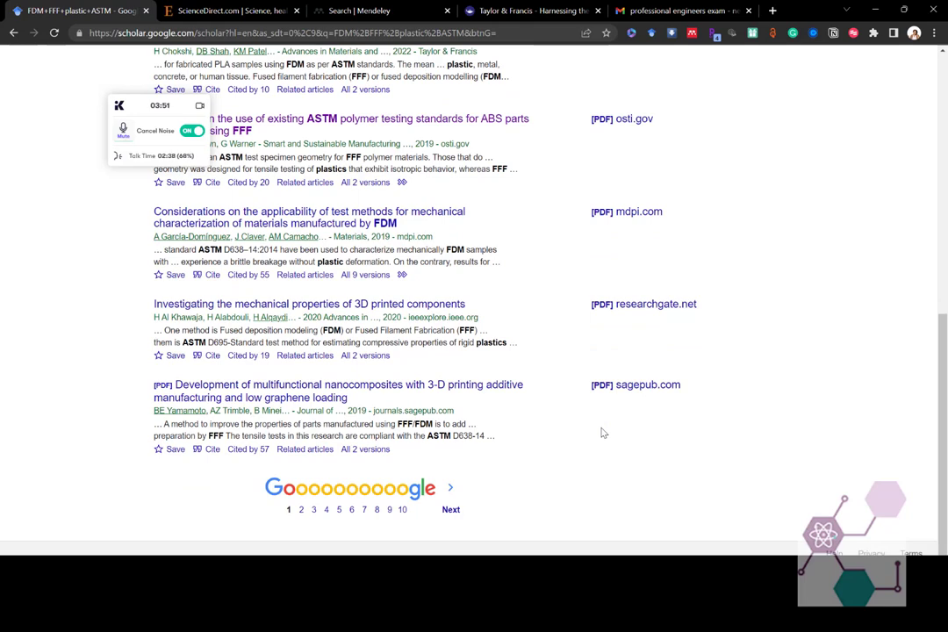
{"action": "scroll", "coordinate": [602, 433], "scroll_direction": "up", "scroll_amount": 6}
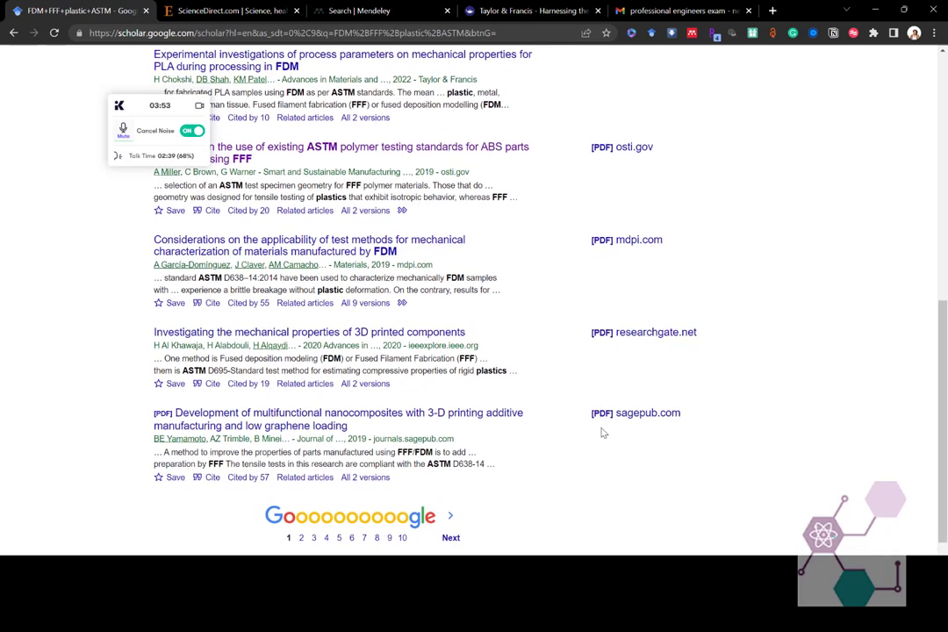
{"action": "scroll", "coordinate": [603, 433], "scroll_direction": "up", "scroll_amount": 6}
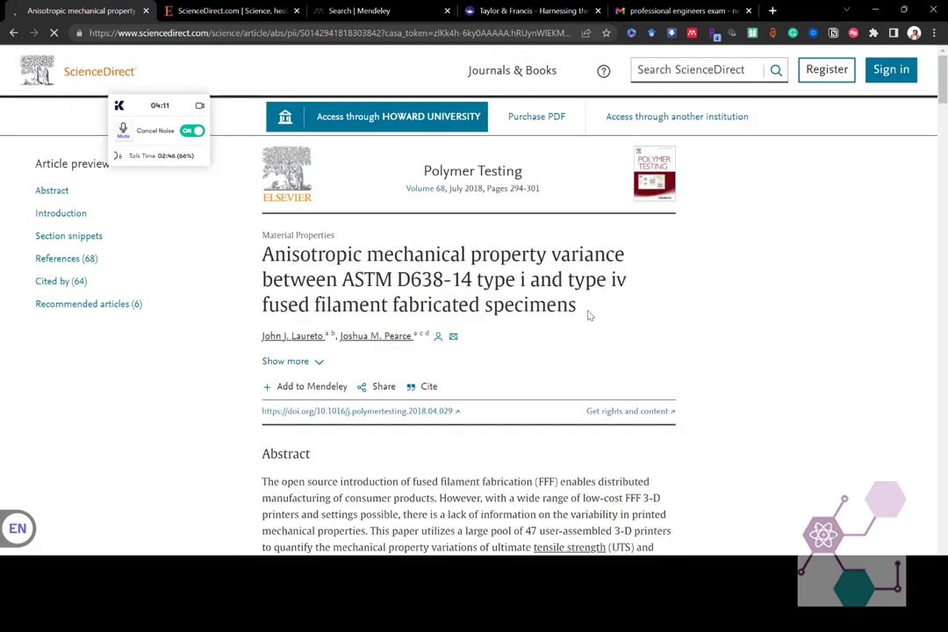
Scroll the ScienceDirect article page on ASTM D638-14 anisotropic property variance
{"action": "scroll", "coordinate": [548, 389], "scroll_direction": "down", "scroll_amount": 1}
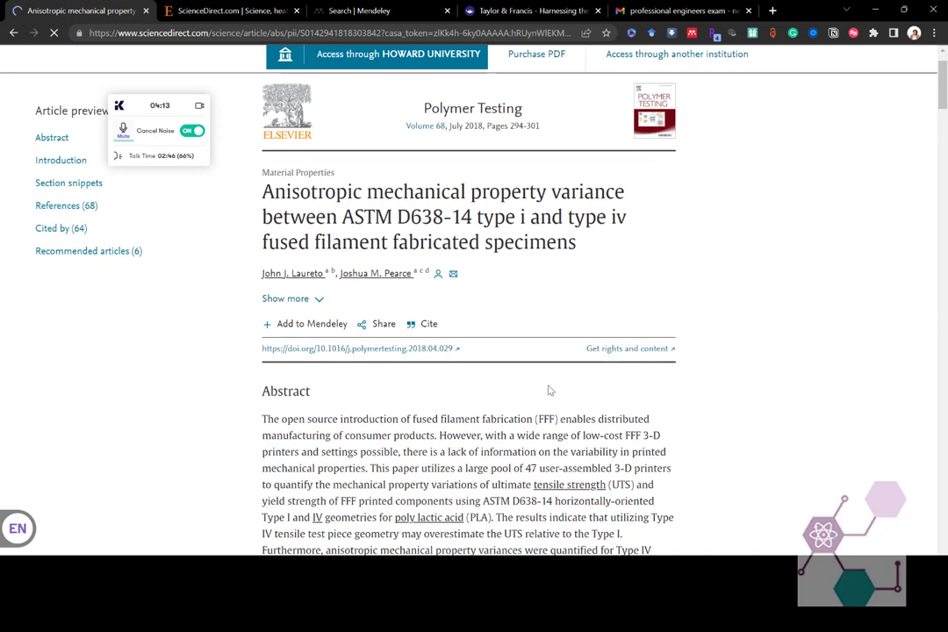
{"action": "scroll", "coordinate": [551, 390], "scroll_direction": "up", "scroll_amount": 1}
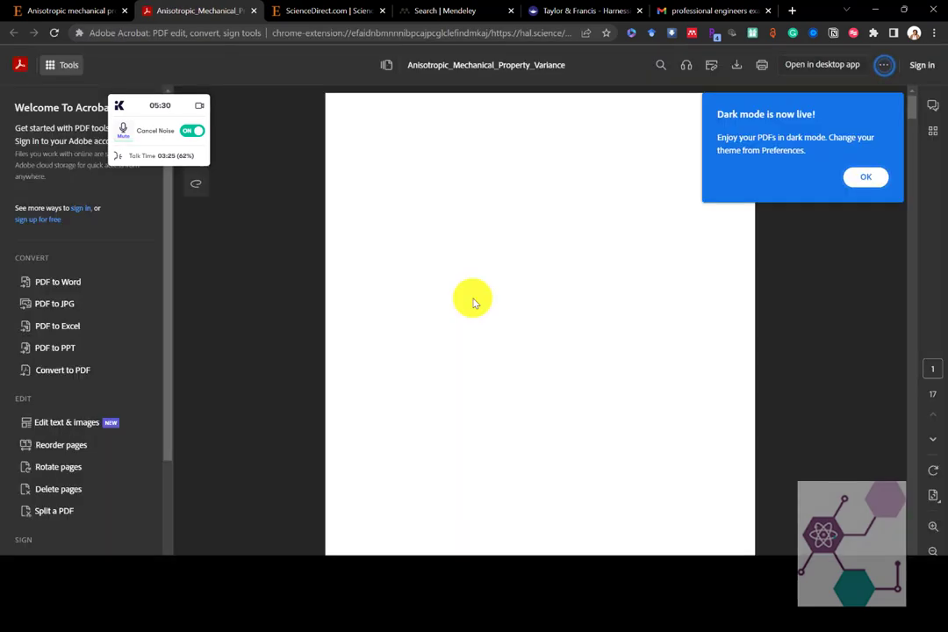
Close the 'Dark mode is now live!' notice and scroll the PDF down to page 3
{"action": "left_click", "coordinate": [867, 176]}
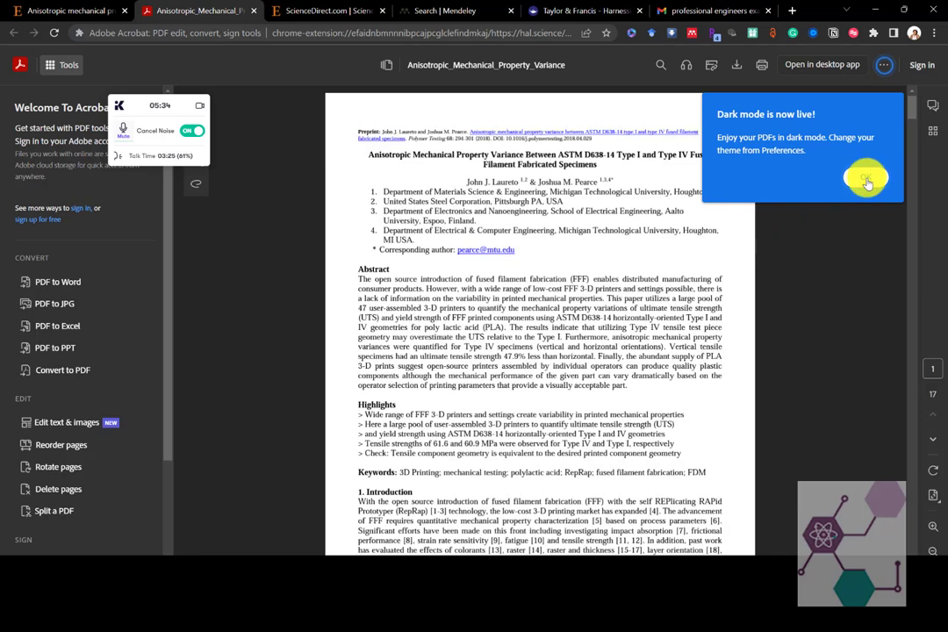
{"action": "left_click", "coordinate": [868, 180]}
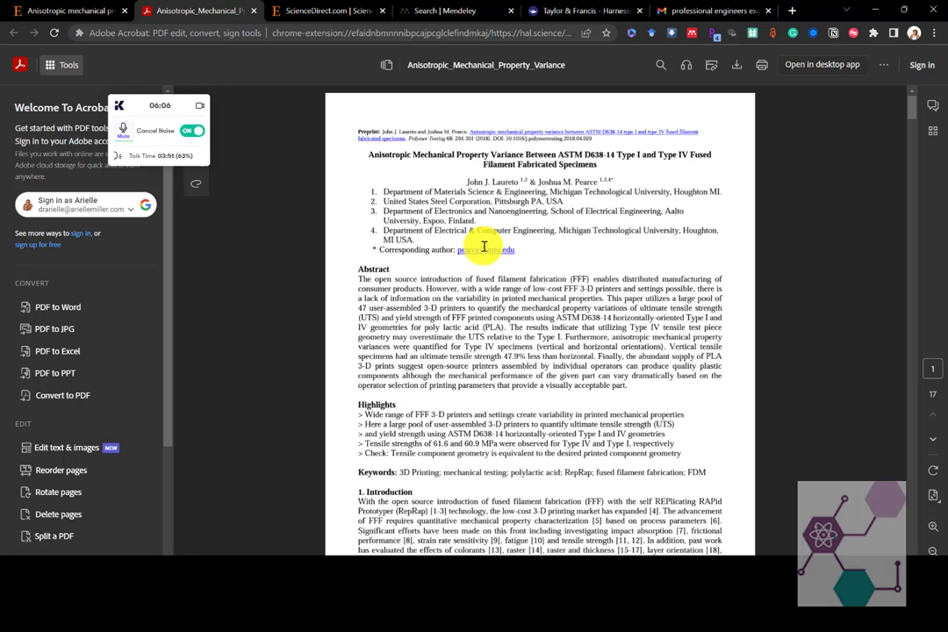
{"action": "scroll", "coordinate": [426, 423], "scroll_direction": "down", "scroll_amount": 3}
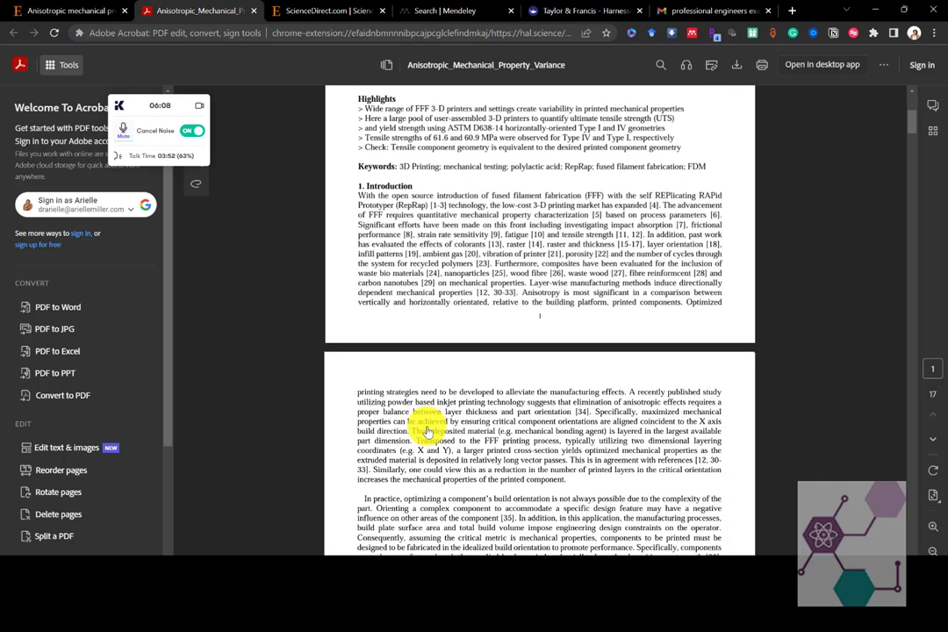
{"action": "scroll", "coordinate": [428, 432], "scroll_direction": "down", "scroll_amount": 3}
{"action": "scroll", "coordinate": [428, 431], "scroll_direction": "down", "scroll_amount": 3}
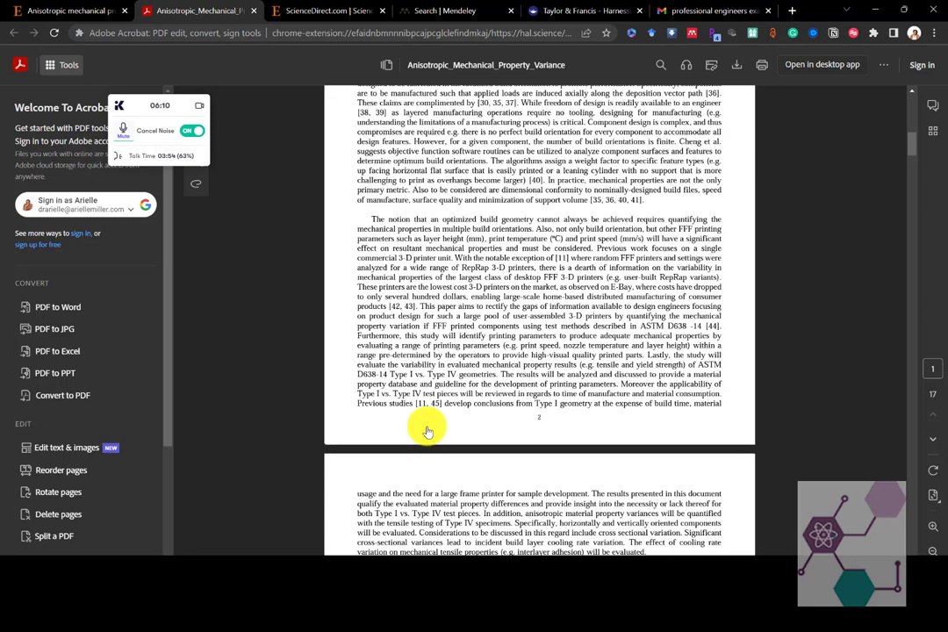
{"action": "scroll", "coordinate": [427, 431], "scroll_direction": "down", "scroll_amount": 2}
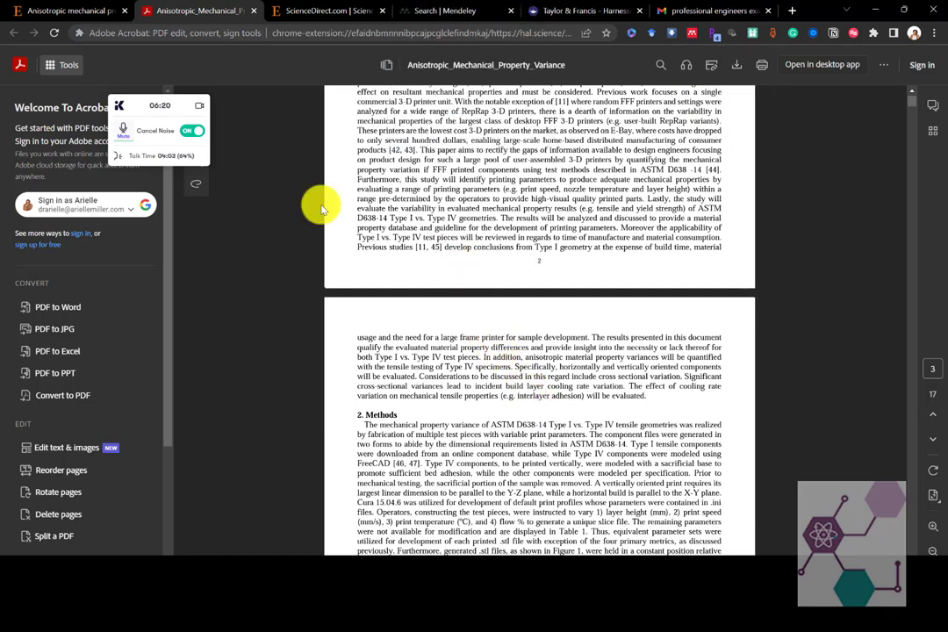
Back on the ScienceDirect article page, export its citation as an RIS file
{"action": "left_click", "coordinate": [43, 12]}
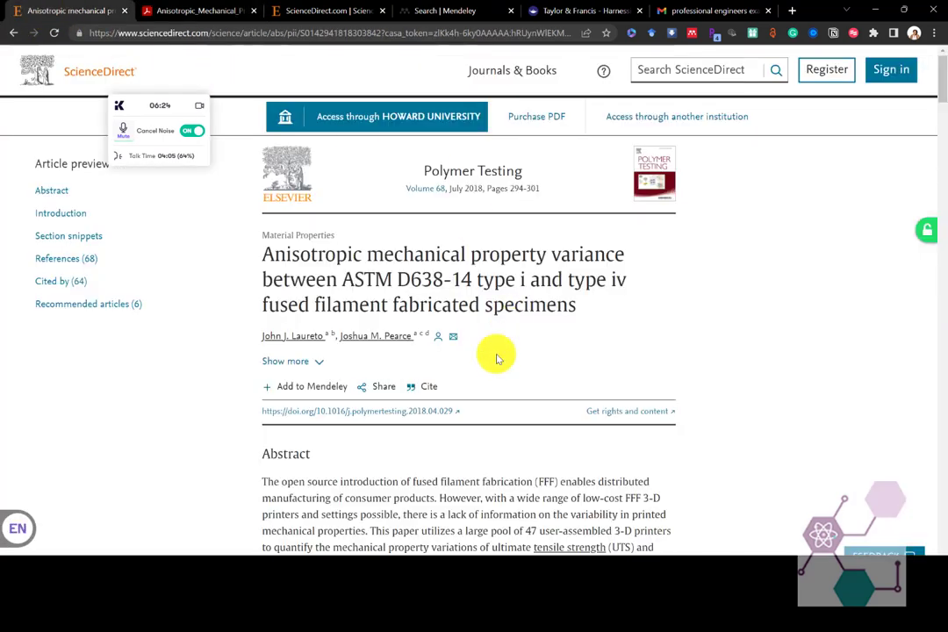
{"action": "scroll", "coordinate": [497, 358], "scroll_direction": "down", "scroll_amount": 1}
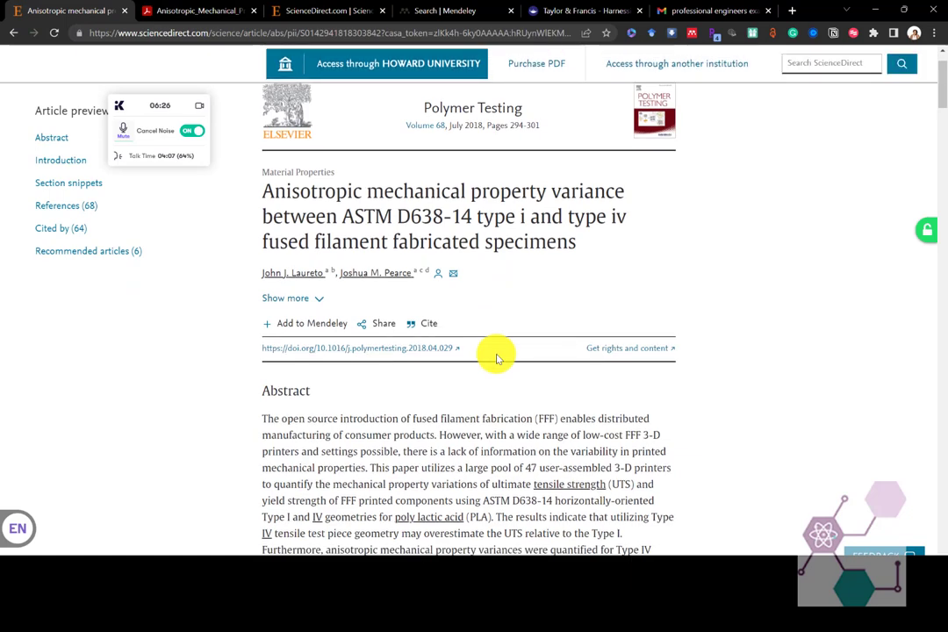
{"action": "scroll", "coordinate": [497, 359], "scroll_direction": "down", "scroll_amount": 2}
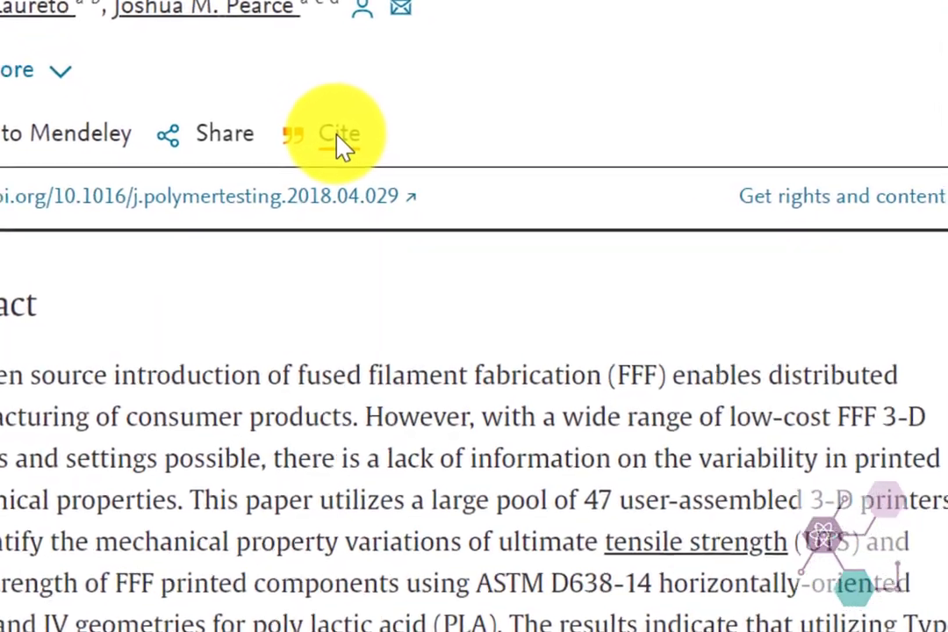
{"action": "left_click", "coordinate": [327, 134]}
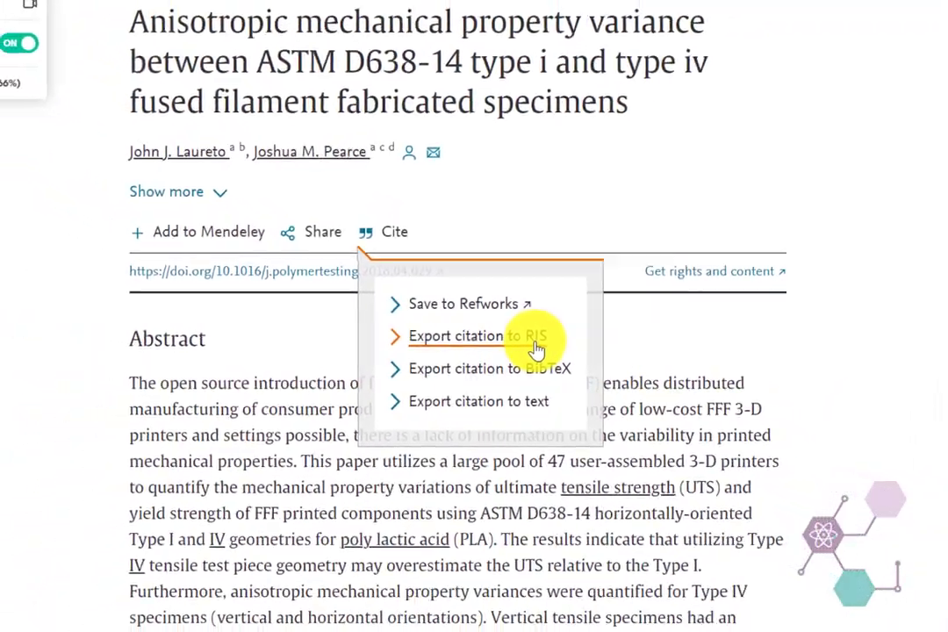
{"action": "left_click", "coordinate": [534, 340]}
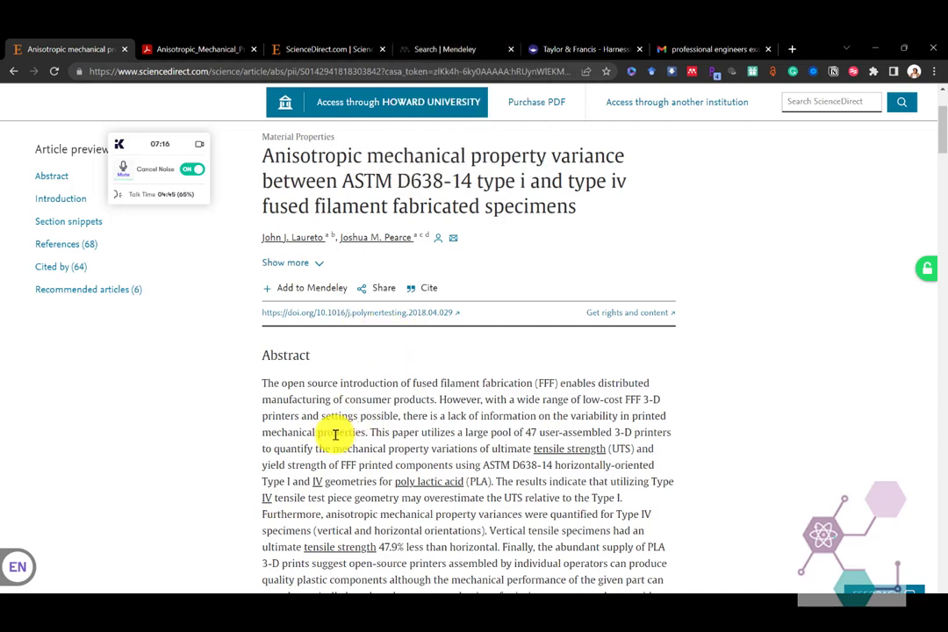
Return to the Scholar results and open 'Mechanical properties of additively manufactured PEEK components'
{"action": "left_click", "coordinate": [12, 72]}
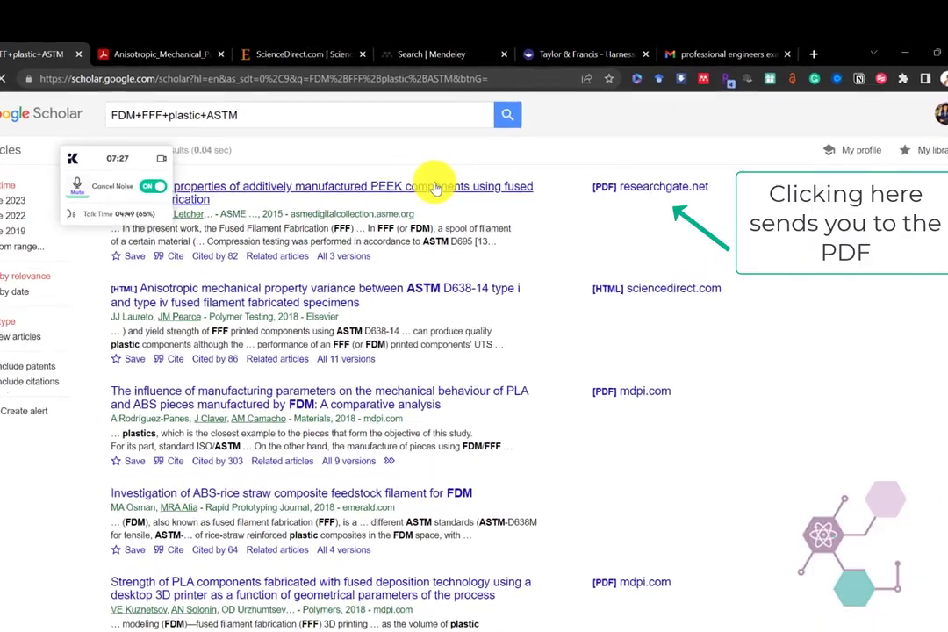
{"action": "left_click", "coordinate": [437, 188]}
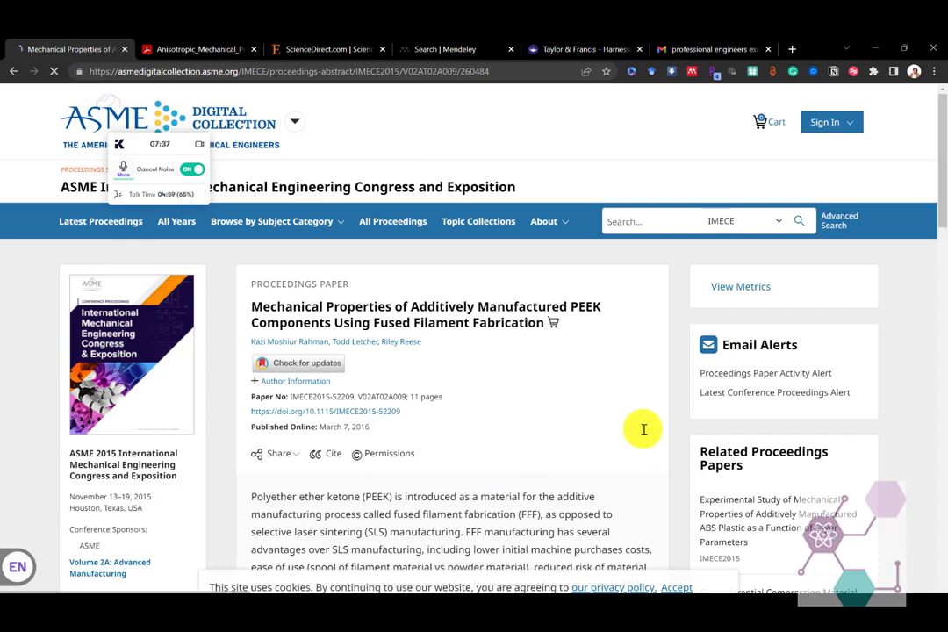
Scroll through the PEEK paper's abstract and Topics on ASME, down to the no-access notice
{"action": "scroll", "coordinate": [522, 400], "scroll_direction": "down", "scroll_amount": 2}
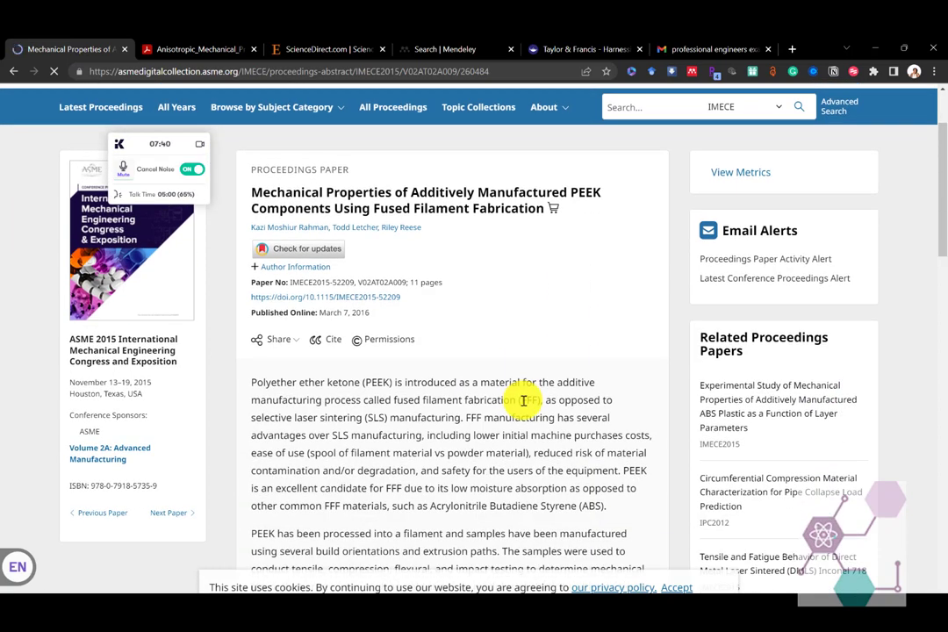
{"action": "scroll", "coordinate": [523, 401], "scroll_direction": "down", "scroll_amount": 1}
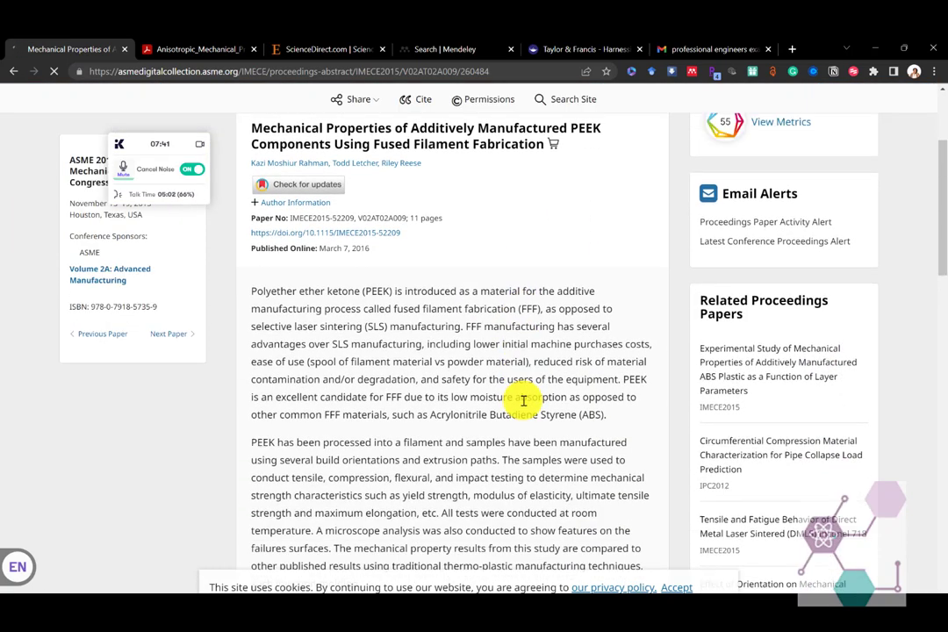
{"action": "scroll", "coordinate": [523, 400], "scroll_direction": "down", "scroll_amount": 1}
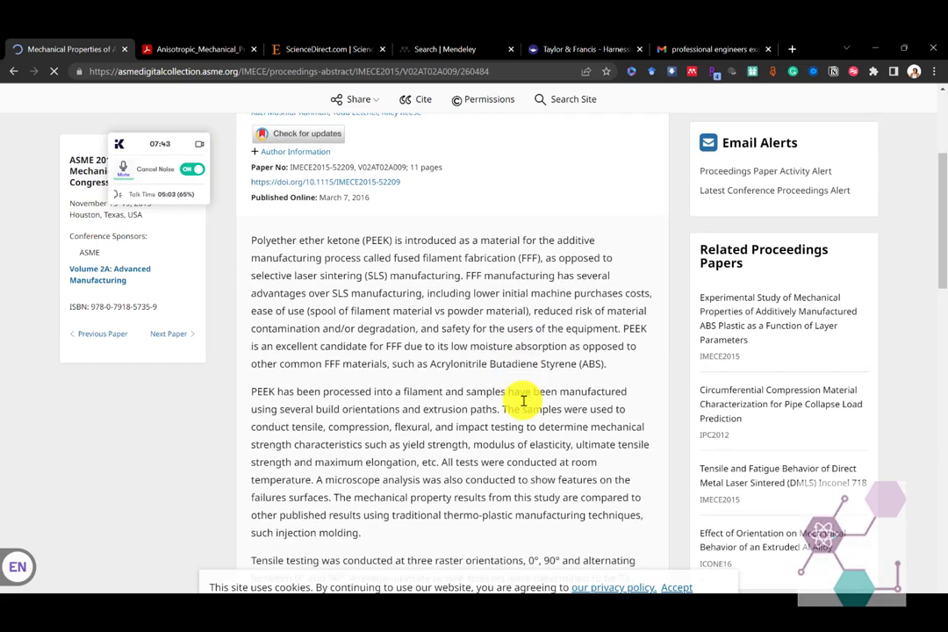
{"action": "scroll", "coordinate": [524, 400], "scroll_direction": "down", "scroll_amount": 3}
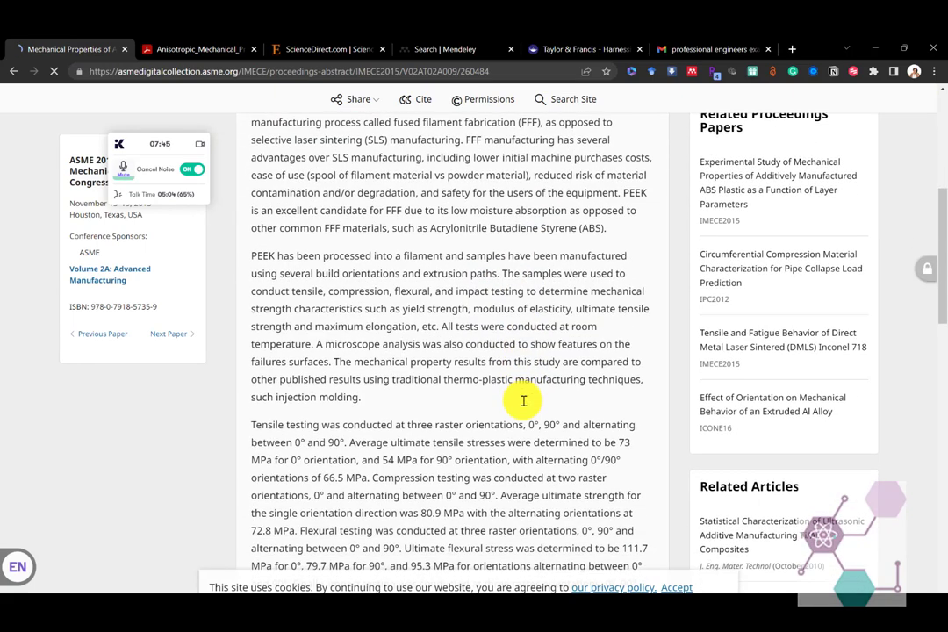
{"action": "scroll", "coordinate": [523, 400], "scroll_direction": "down", "scroll_amount": 1}
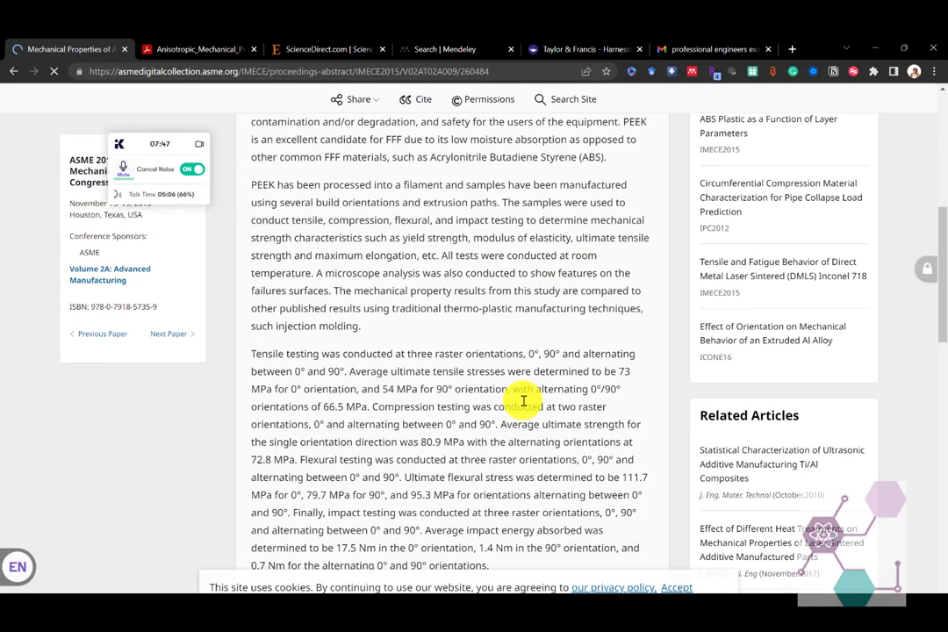
{"action": "scroll", "coordinate": [523, 401], "scroll_direction": "down", "scroll_amount": 5}
{"action": "scroll", "coordinate": [523, 401], "scroll_direction": "down", "scroll_amount": 2}
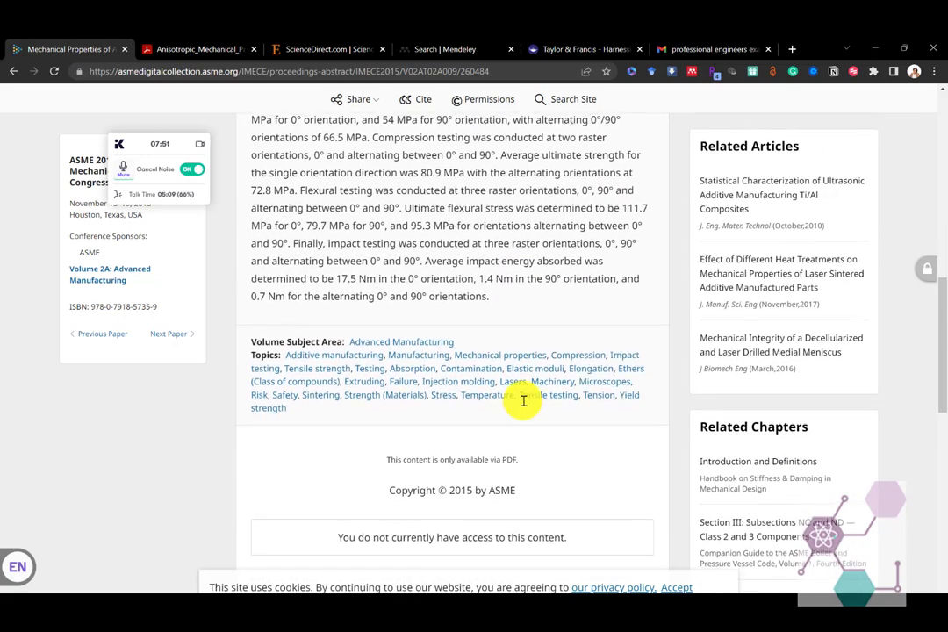
{"action": "scroll", "coordinate": [523, 401], "scroll_direction": "up", "scroll_amount": 1}
{"action": "scroll", "coordinate": [524, 401], "scroll_direction": "up", "scroll_amount": 7}
{"action": "scroll", "coordinate": [523, 401], "scroll_direction": "up", "scroll_amount": 5}
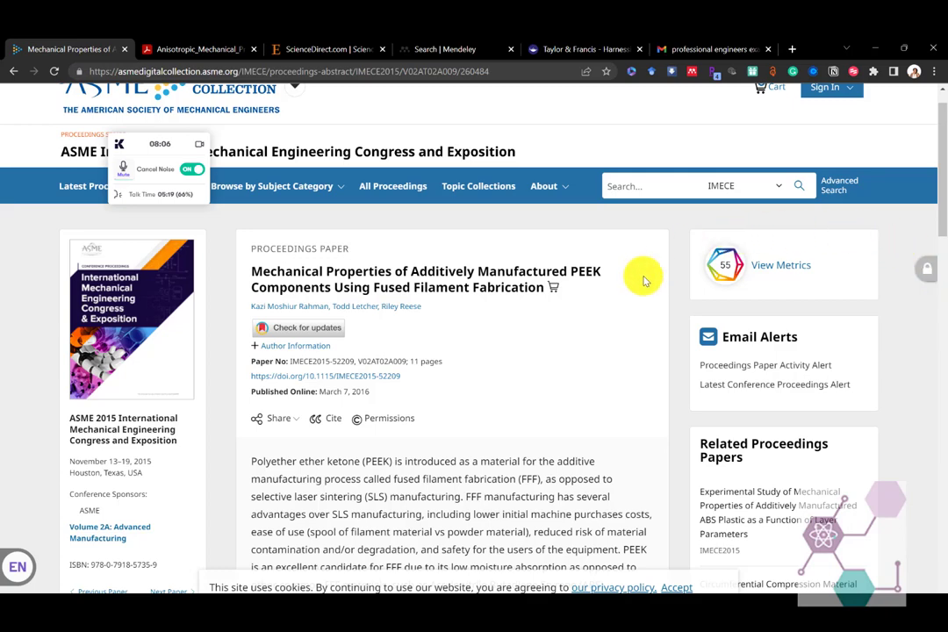
{"action": "scroll", "coordinate": [522, 458], "scroll_direction": "down", "scroll_amount": 1}
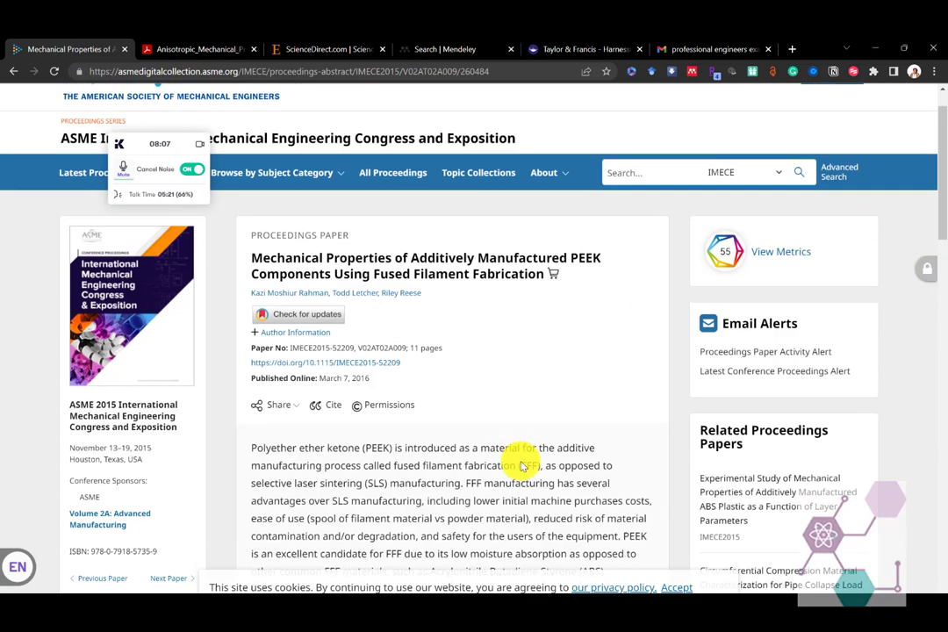
{"action": "scroll", "coordinate": [523, 465], "scroll_direction": "down", "scroll_amount": 2}
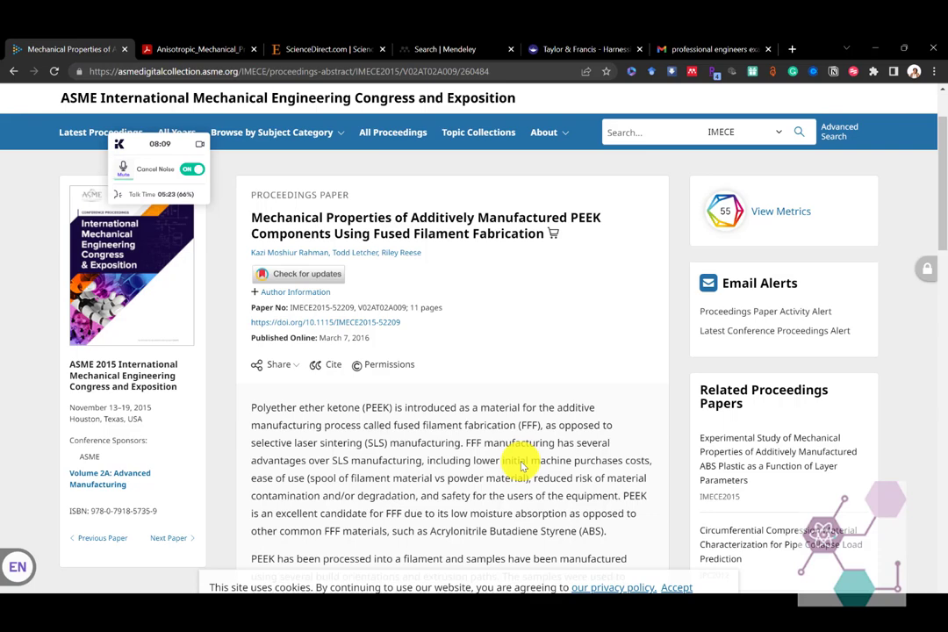
{"action": "scroll", "coordinate": [522, 465], "scroll_direction": "down", "scroll_amount": 3}
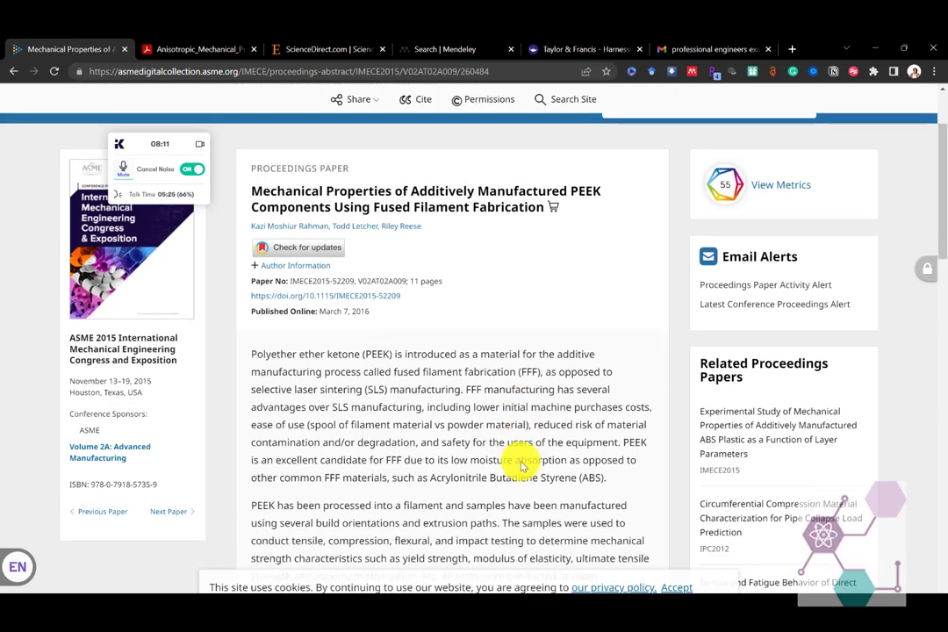
{"action": "scroll", "coordinate": [522, 466], "scroll_direction": "down", "scroll_amount": 1}
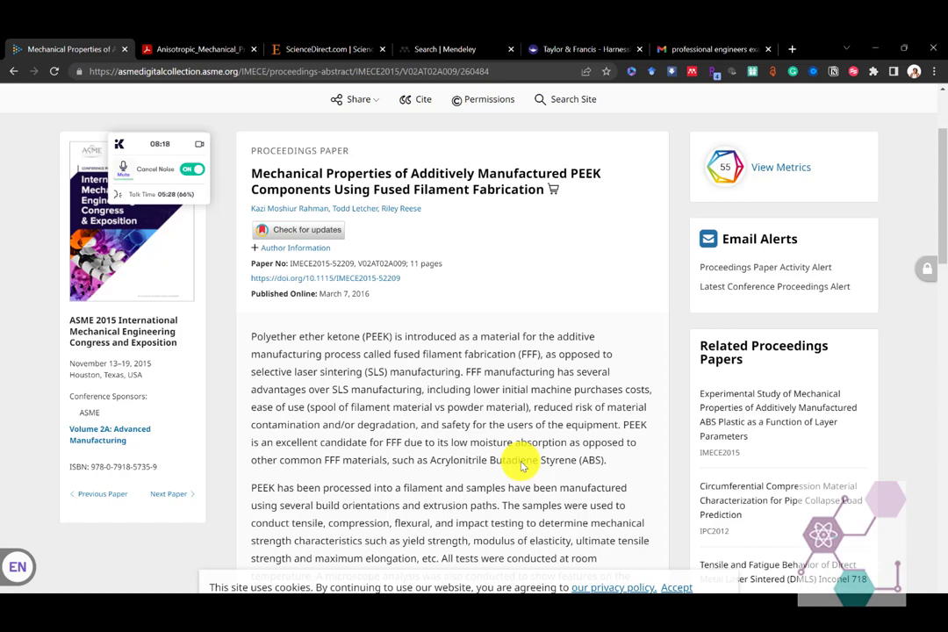
{"action": "scroll", "coordinate": [521, 465], "scroll_direction": "down", "scroll_amount": 2}
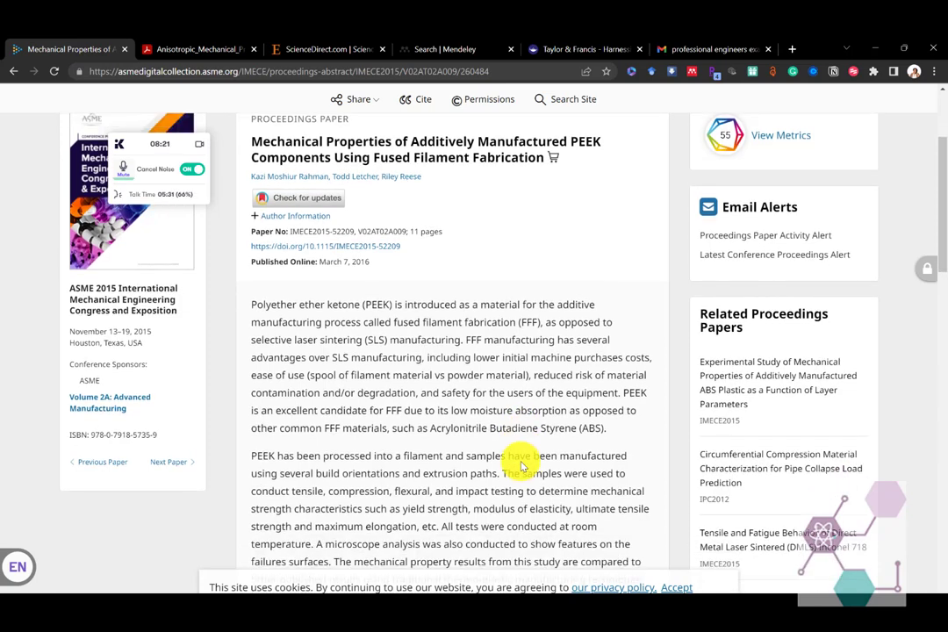
{"action": "scroll", "coordinate": [520, 465], "scroll_direction": "down", "scroll_amount": 4}
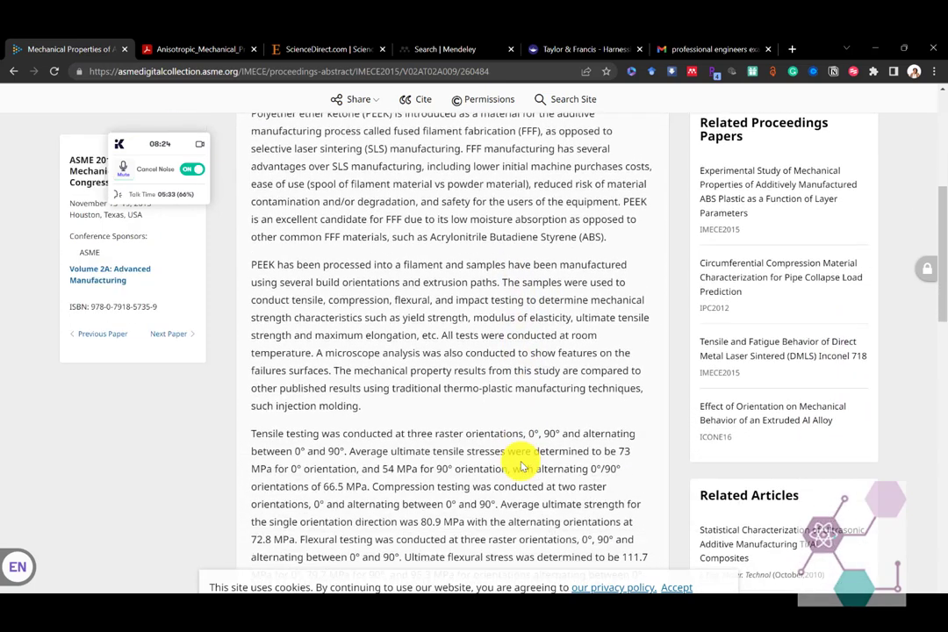
Go back to Google Scholar and open the saved Alerts list
{"action": "scroll", "coordinate": [521, 465], "scroll_direction": "down", "scroll_amount": 3}
{"action": "left_click", "coordinate": [13, 73]}
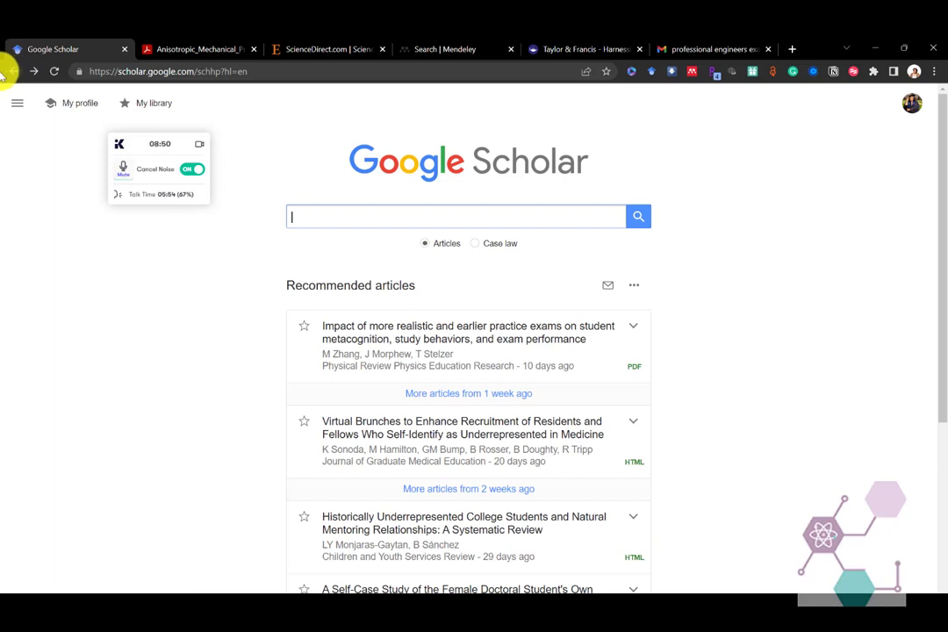
{"action": "left_click", "coordinate": [16, 103]}
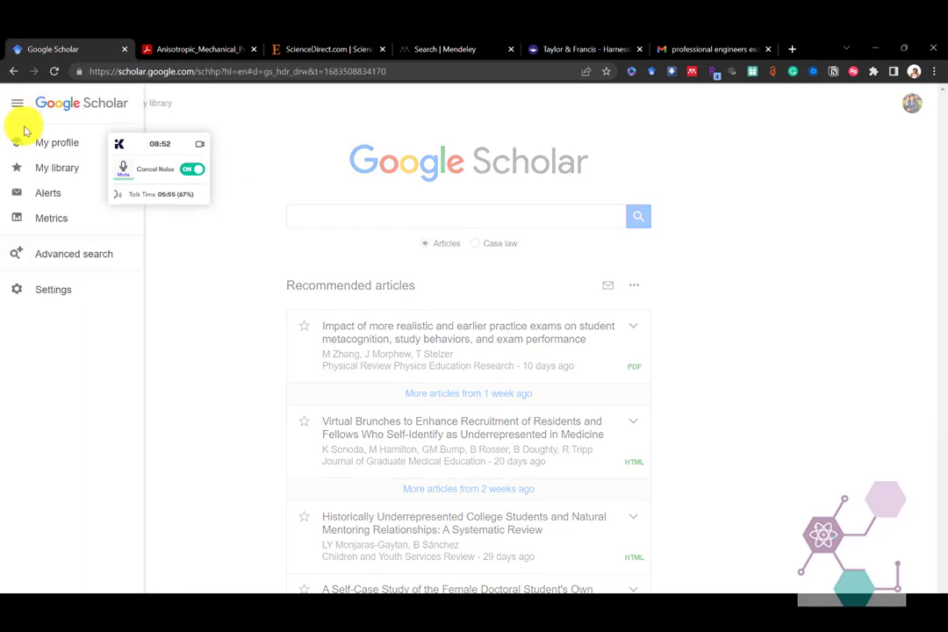
{"action": "left_click", "coordinate": [46, 195]}
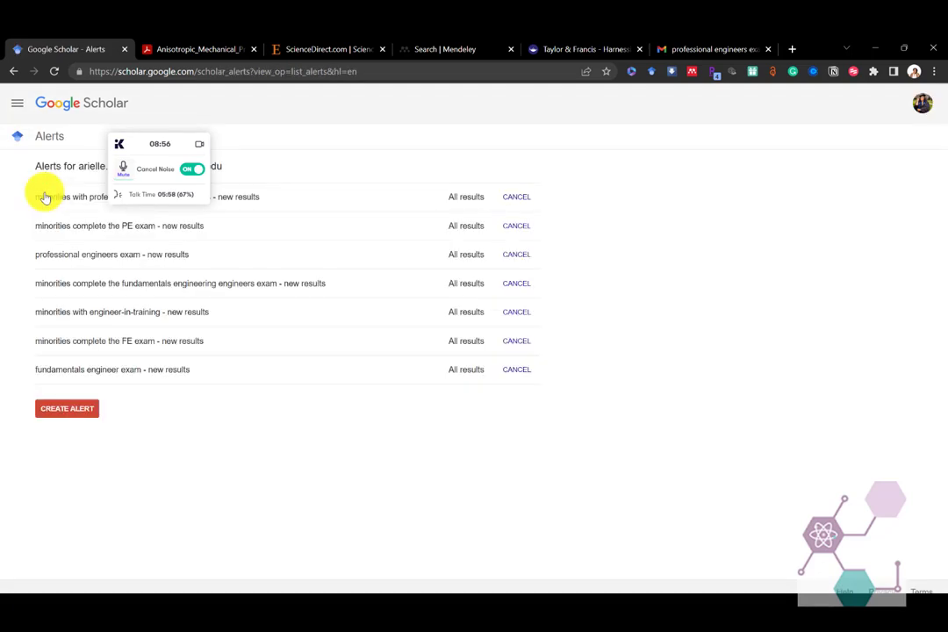
Look at the Create Alert form, then return to the Google Scholar home page
{"action": "left_click", "coordinate": [66, 411]}
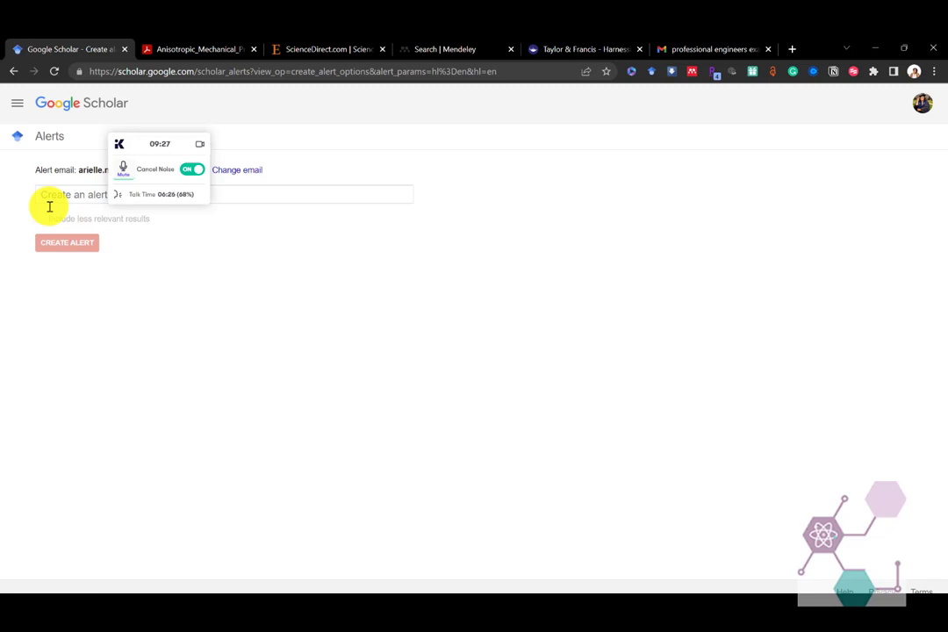
{"action": "left_click", "coordinate": [17, 105]}
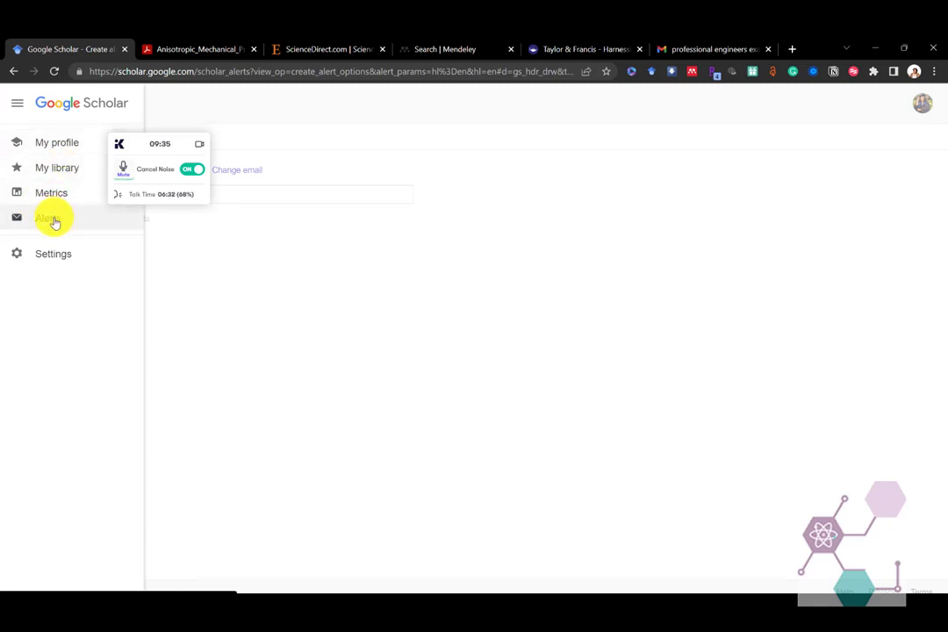
{"action": "left_click", "coordinate": [85, 105]}
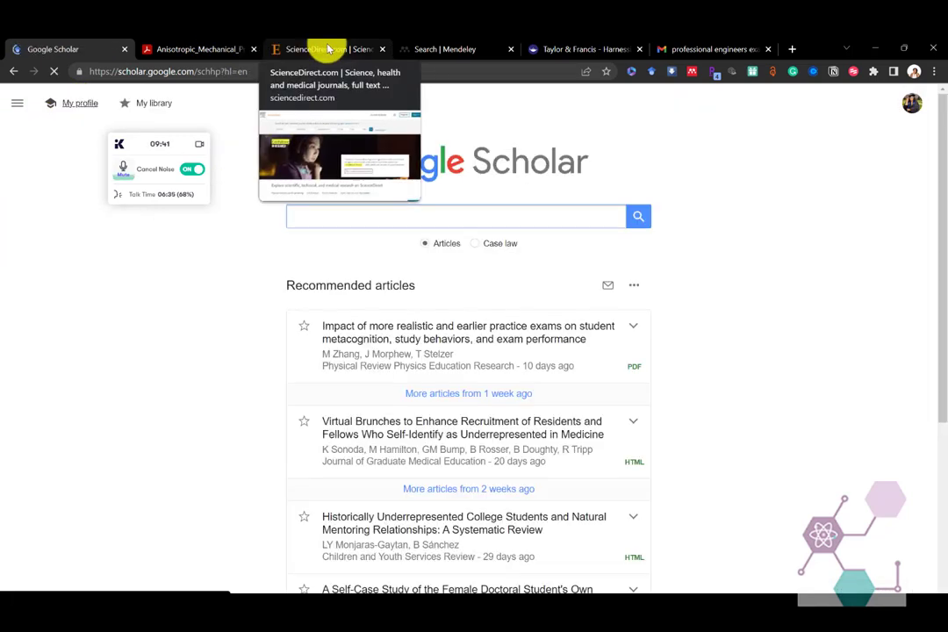
Try ScienceDirect's Author name and Keywords search fields, then switch to the Taylor & Francis site
{"action": "left_click", "coordinate": [328, 49]}
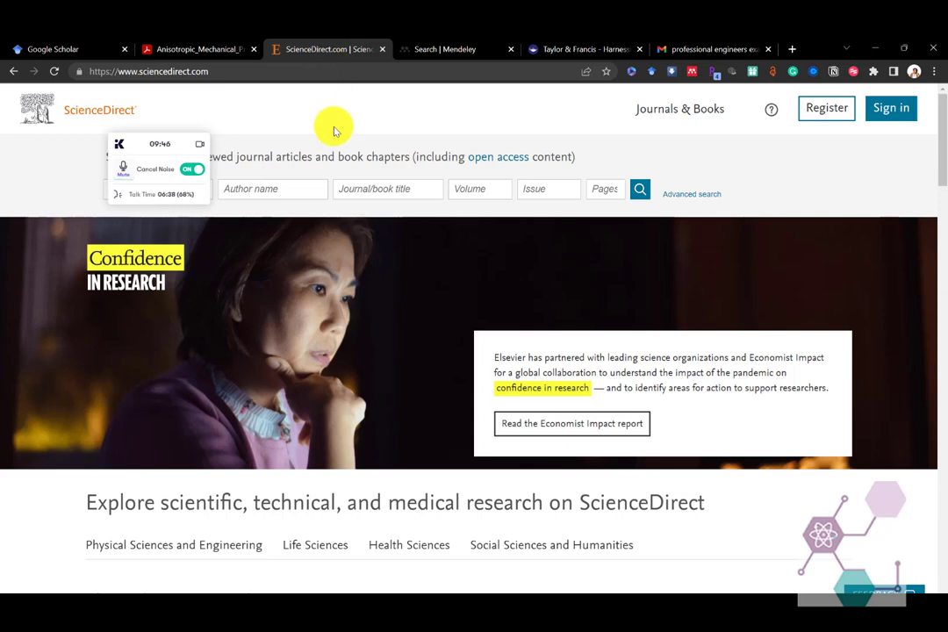
{"action": "left_click", "coordinate": [239, 187]}
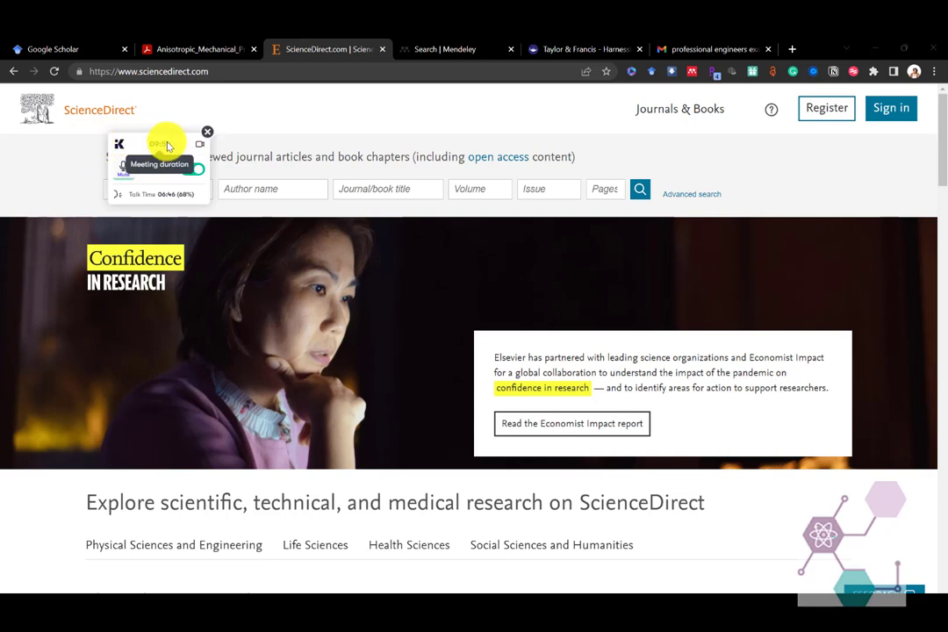
{"action": "left_click_drag", "start_coordinate": [180, 141], "coordinate": [298, 342]}
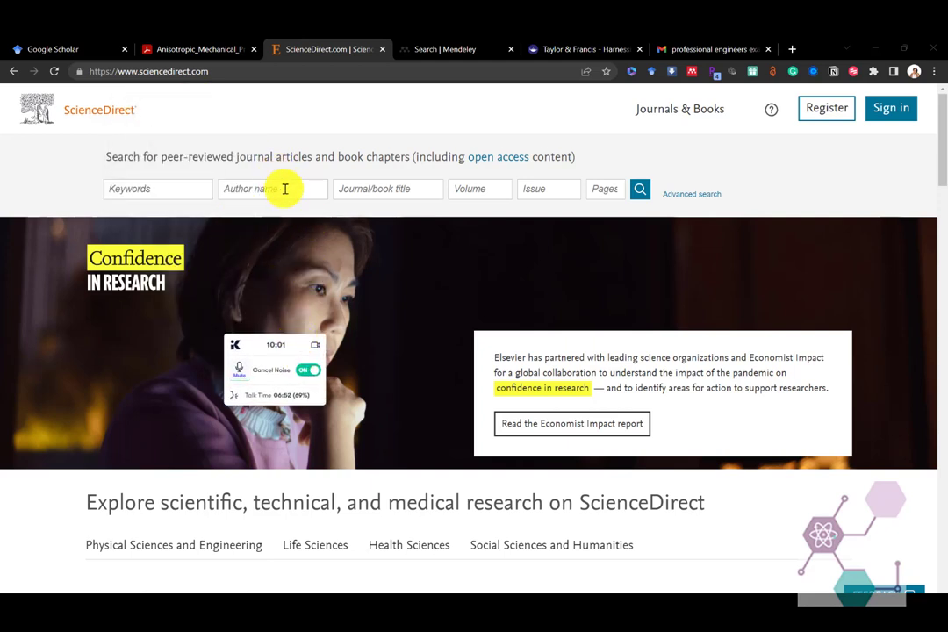
{"action": "left_click", "coordinate": [146, 190]}
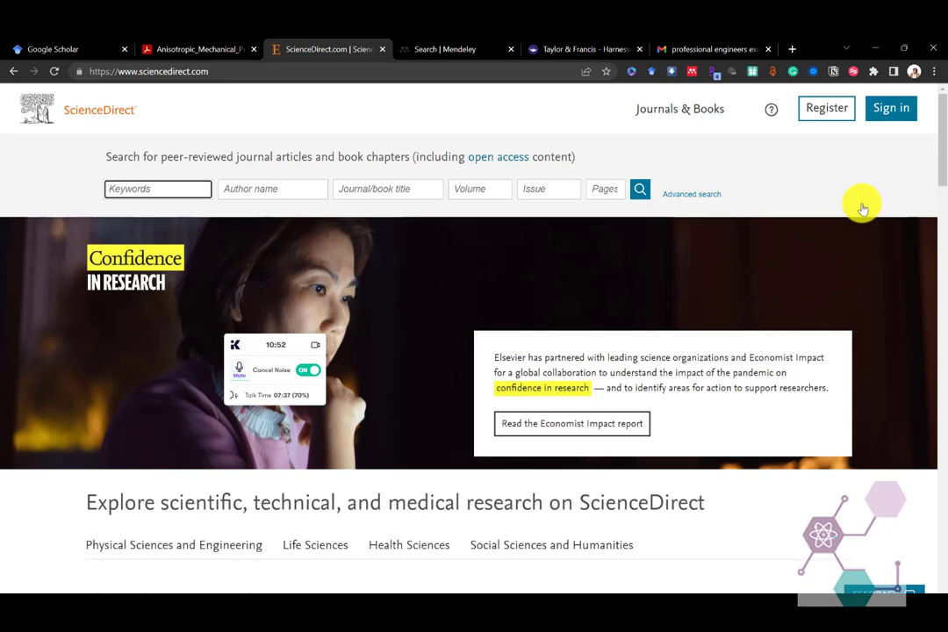
{"action": "left_click", "coordinate": [565, 50]}
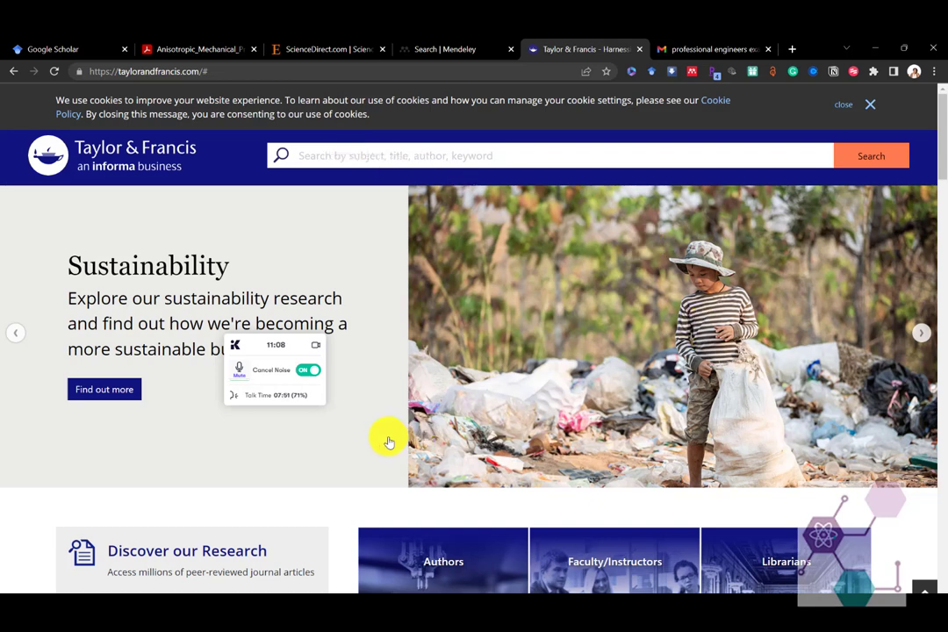
{"action": "scroll", "coordinate": [387, 438], "scroll_direction": "down", "scroll_amount": 2}
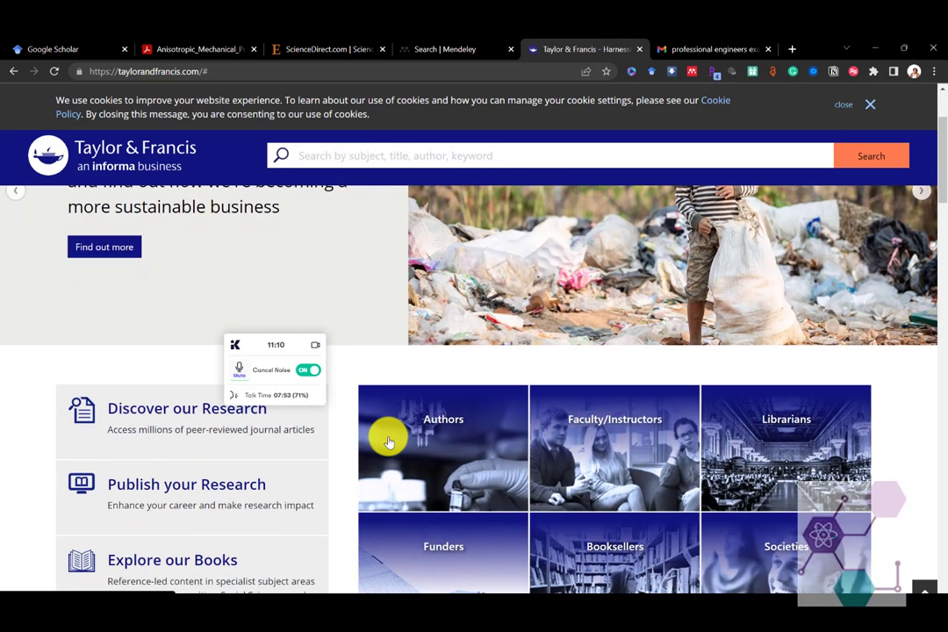
{"action": "scroll", "coordinate": [389, 441], "scroll_direction": "up", "scroll_amount": 2}
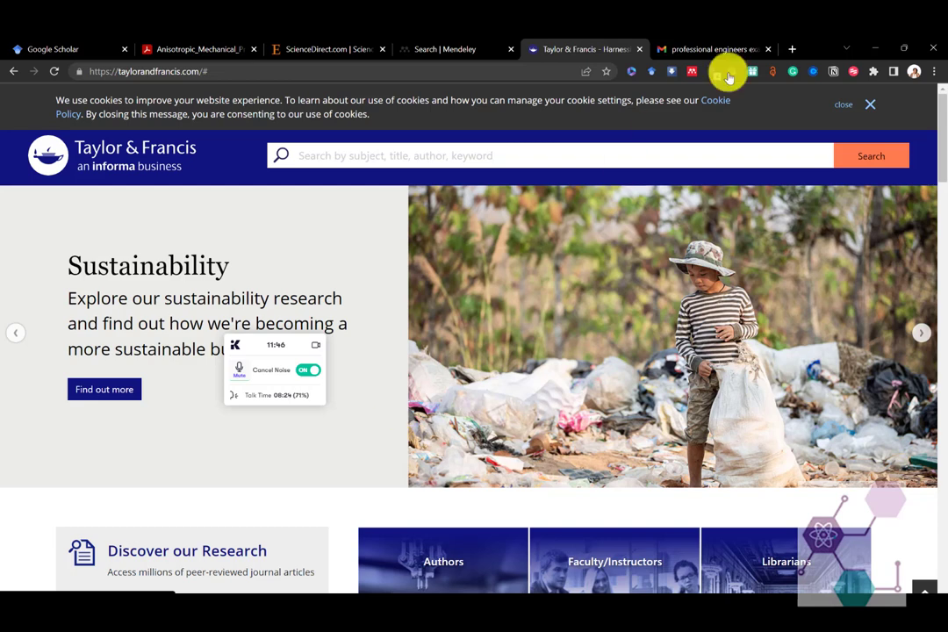
Open the 'professional engineers exam' Scholar alert email in Gmail and scroll its results to the footer
{"action": "left_click", "coordinate": [699, 48]}
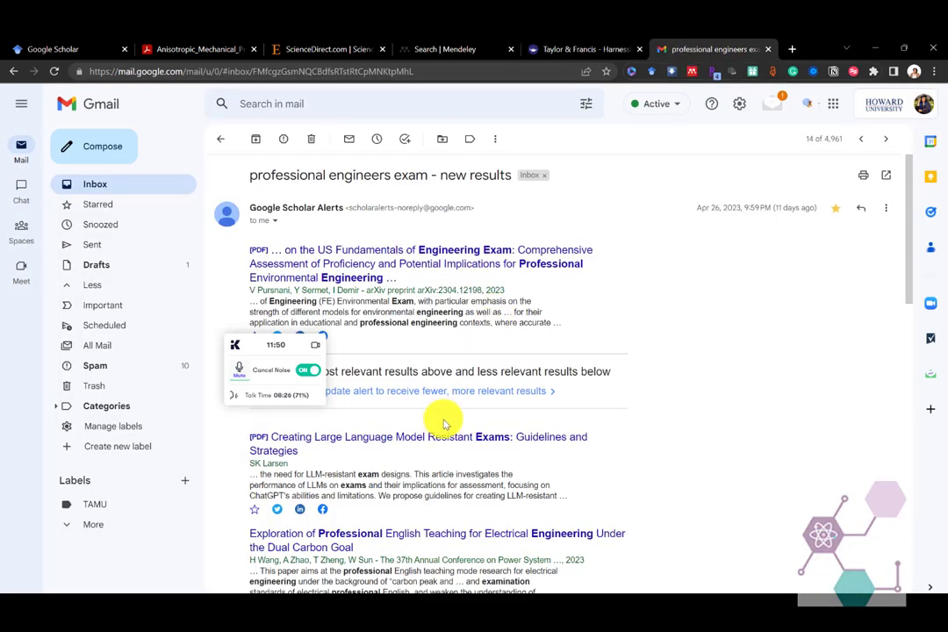
{"action": "scroll", "coordinate": [443, 425], "scroll_direction": "down", "scroll_amount": 1}
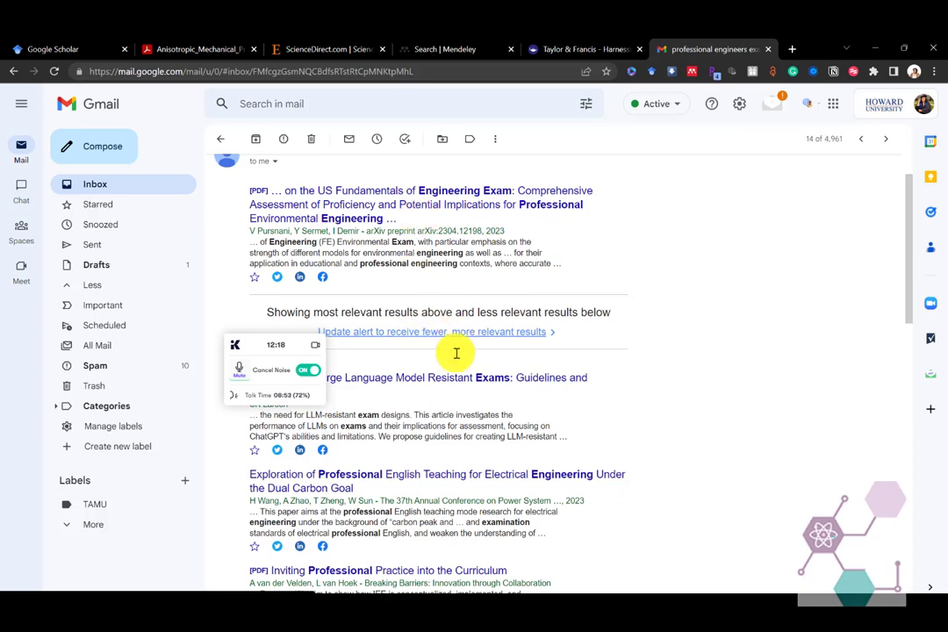
{"action": "scroll", "coordinate": [462, 453], "scroll_direction": "down", "scroll_amount": 3}
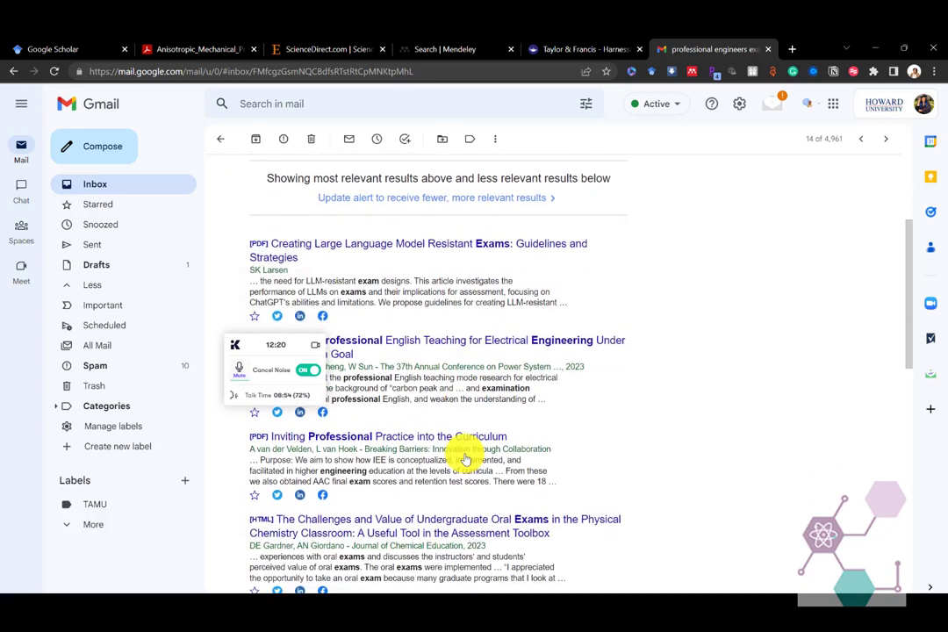
{"action": "scroll", "coordinate": [466, 457], "scroll_direction": "down", "scroll_amount": 3}
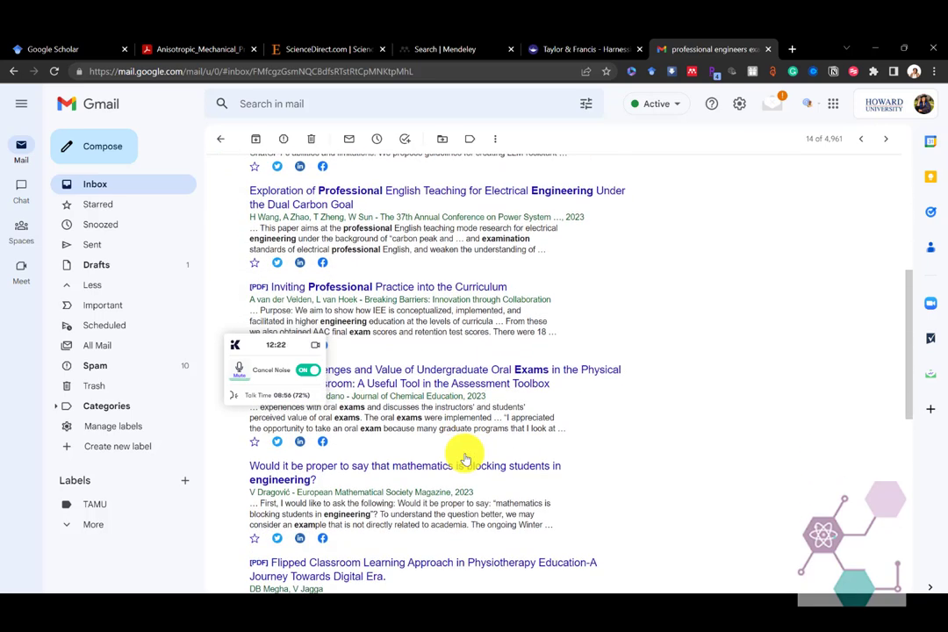
{"action": "scroll", "coordinate": [466, 457], "scroll_direction": "down", "scroll_amount": 2}
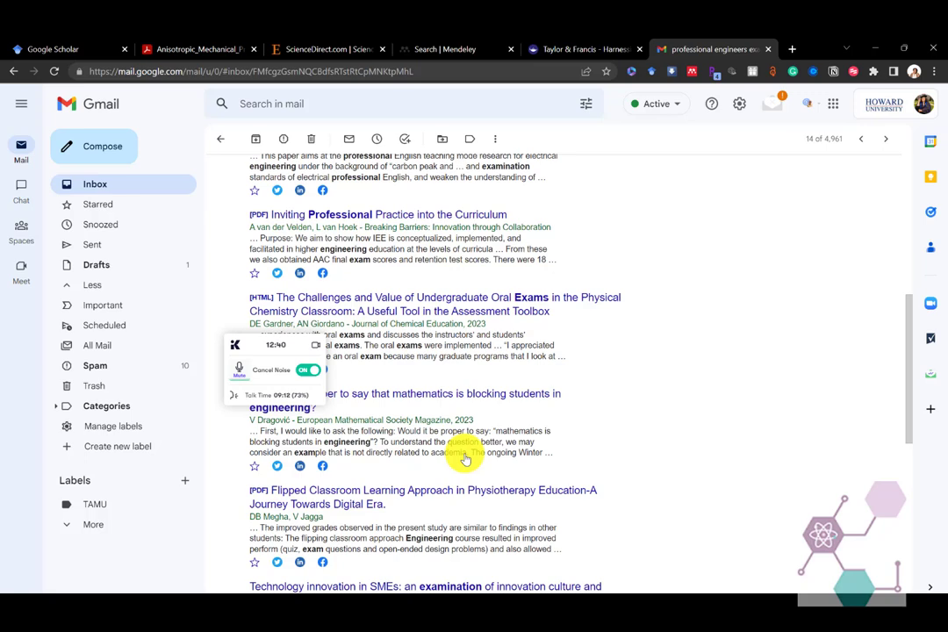
{"action": "scroll", "coordinate": [466, 460], "scroll_direction": "down", "scroll_amount": 5}
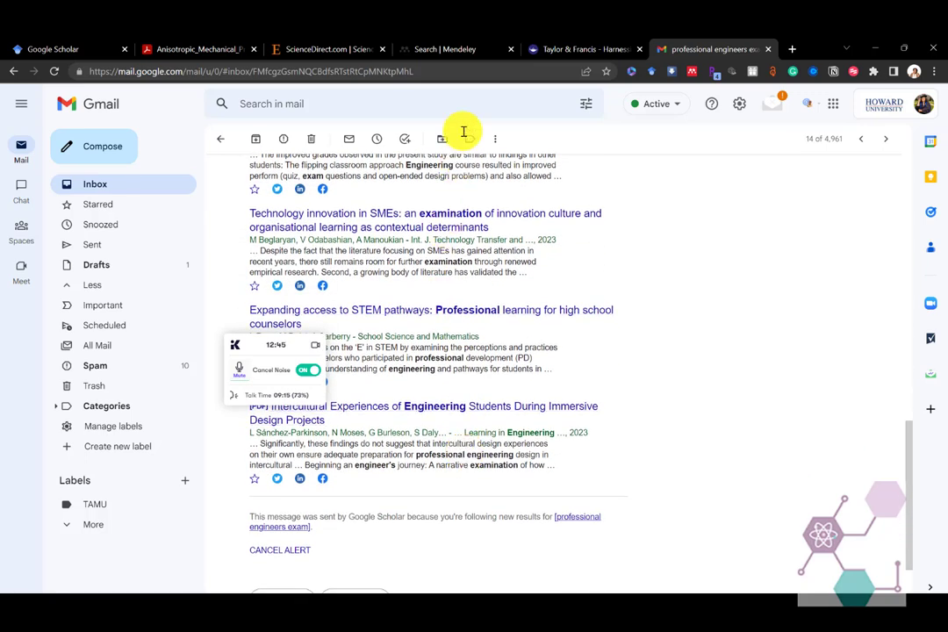
Switch to the Search | Mendeley tab showing the empty Welcome to Mendeley search page
{"action": "left_click", "coordinate": [463, 49]}
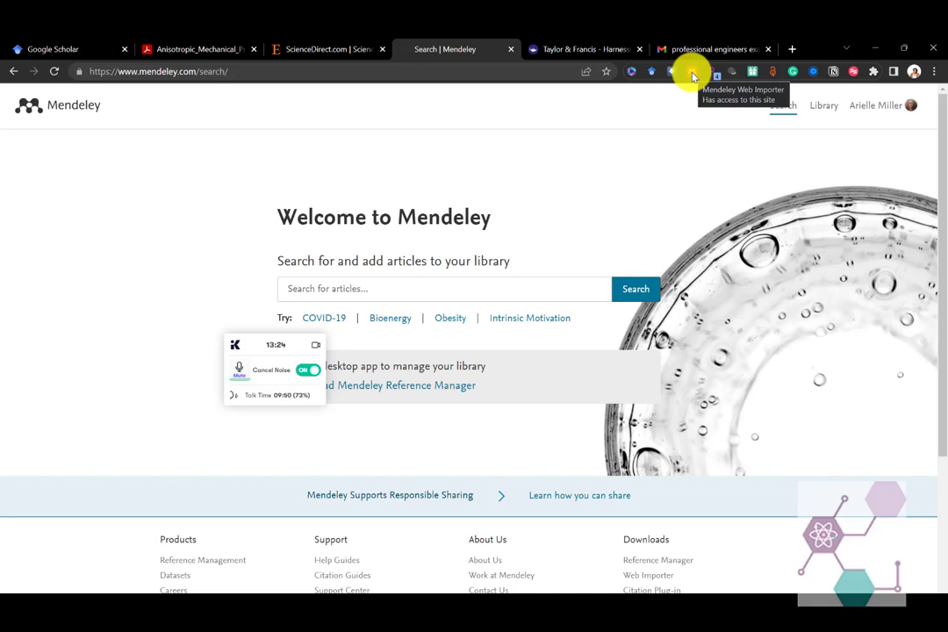
Flip between the ScienceDirect homepage and the anisotropic paper's PDF, then scroll the PDF
{"action": "left_click", "coordinate": [325, 52]}
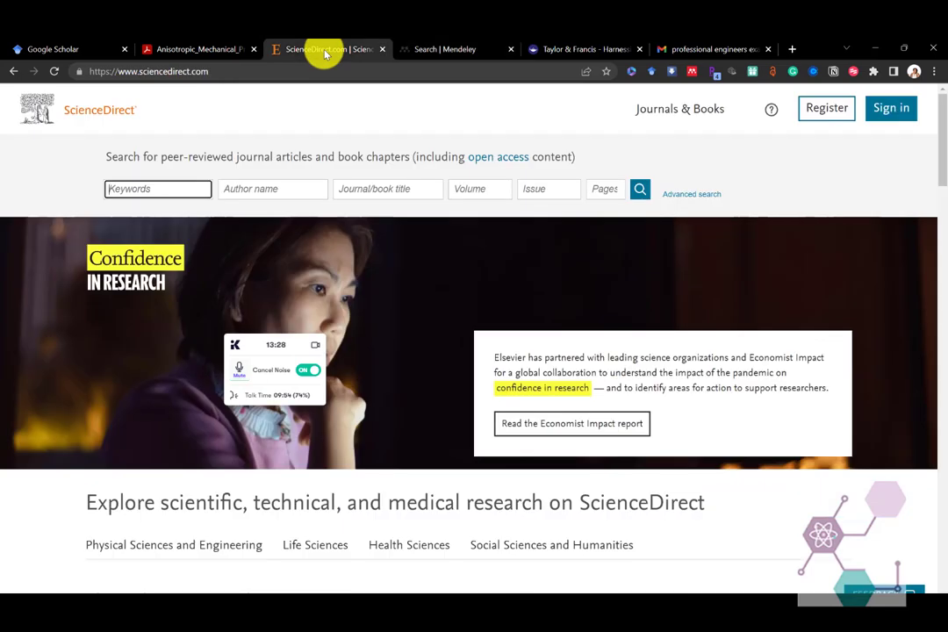
{"action": "left_click", "coordinate": [195, 48]}
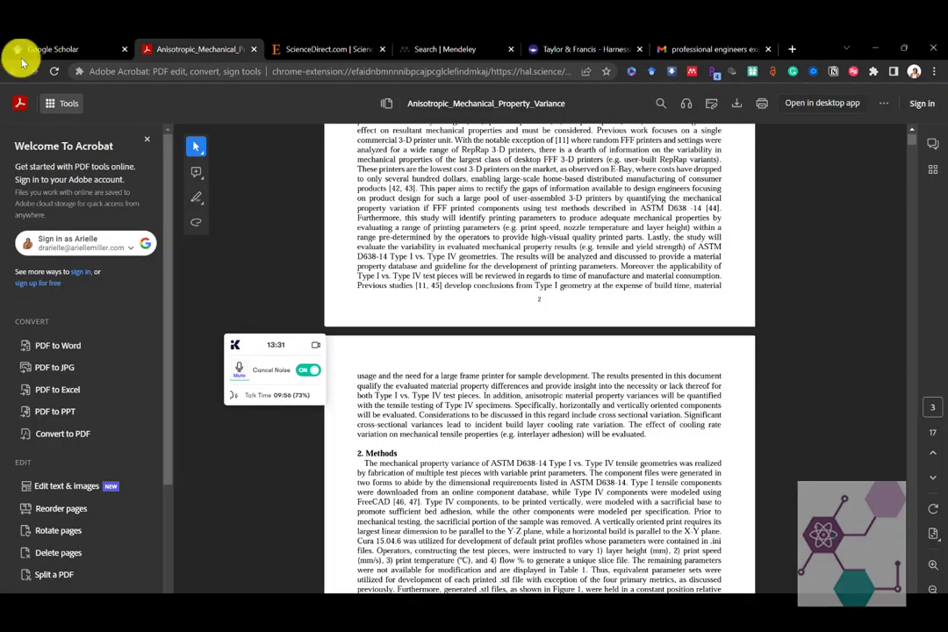
{"action": "left_click", "coordinate": [312, 48]}
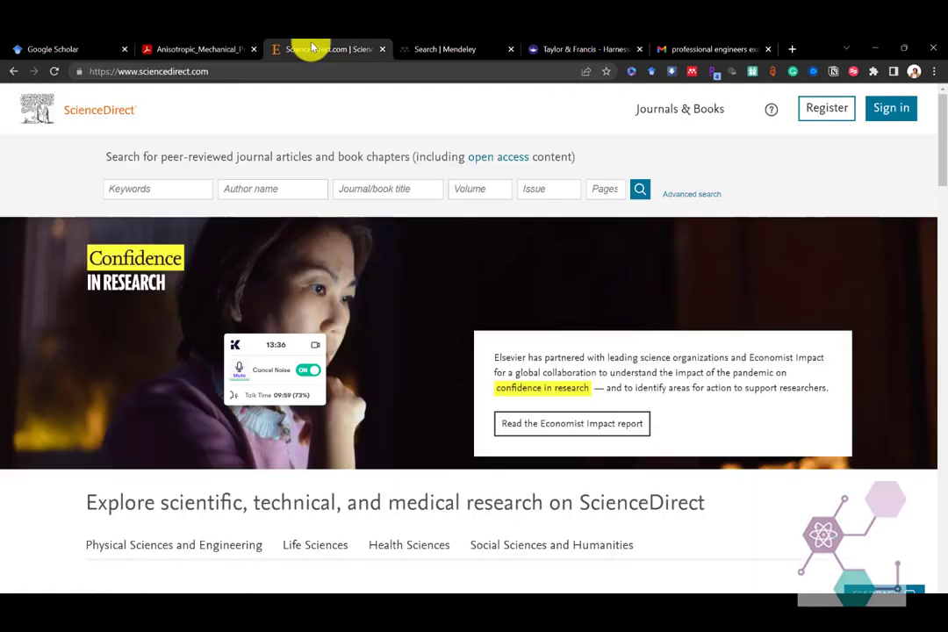
{"action": "left_click", "coordinate": [166, 48]}
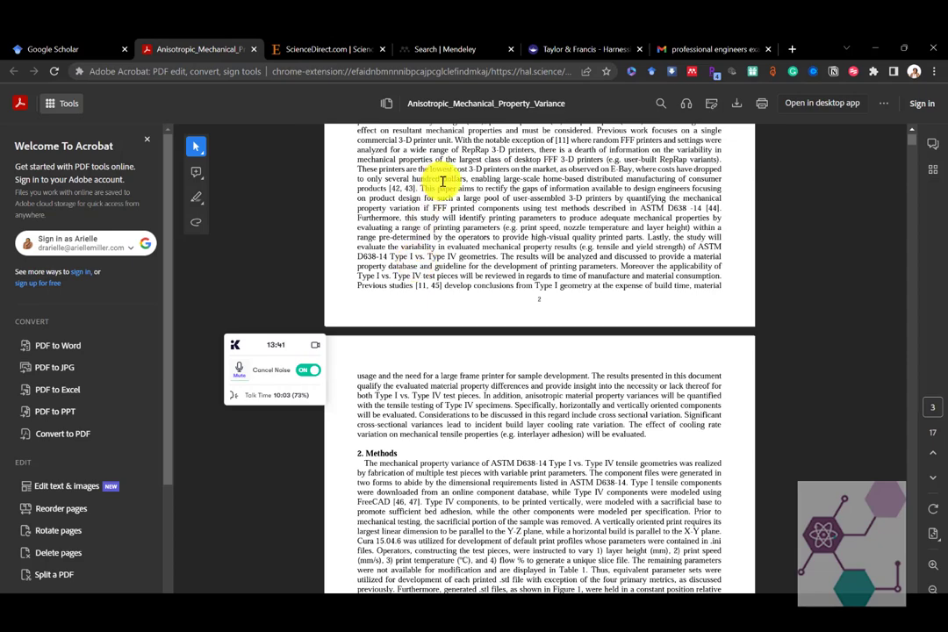
{"action": "scroll", "coordinate": [450, 222], "scroll_direction": "down", "scroll_amount": 5}
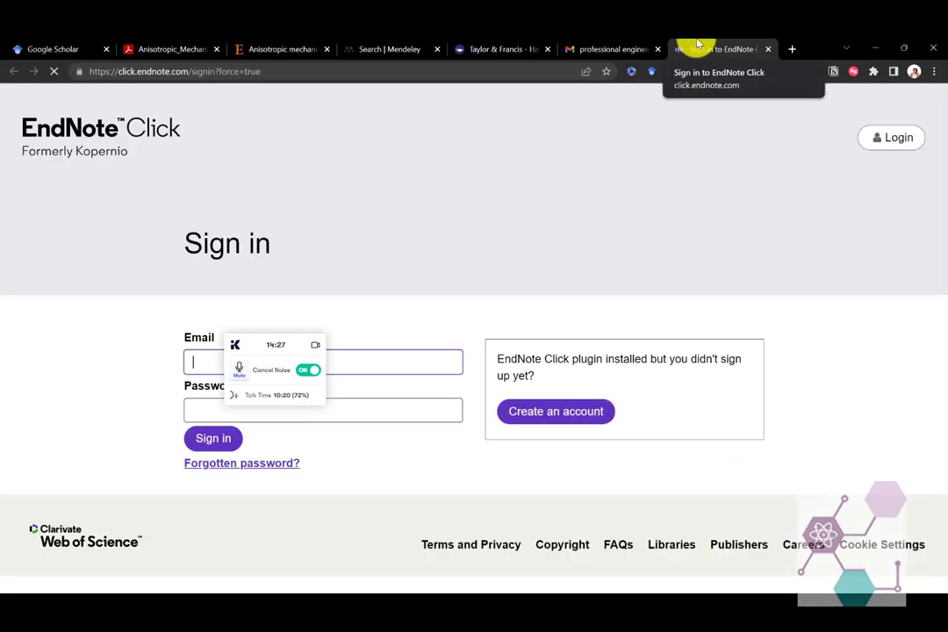
Send the anisotropic article's ScienceDirect page to the Mendeley importer for the CURE collection
{"action": "left_click", "coordinate": [367, 48]}
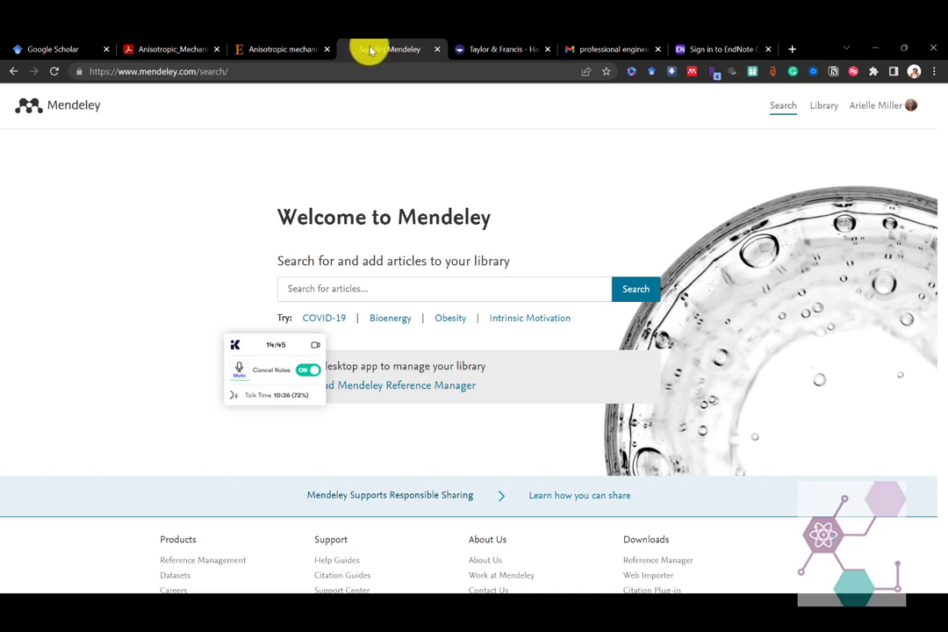
{"action": "left_click", "coordinate": [275, 50]}
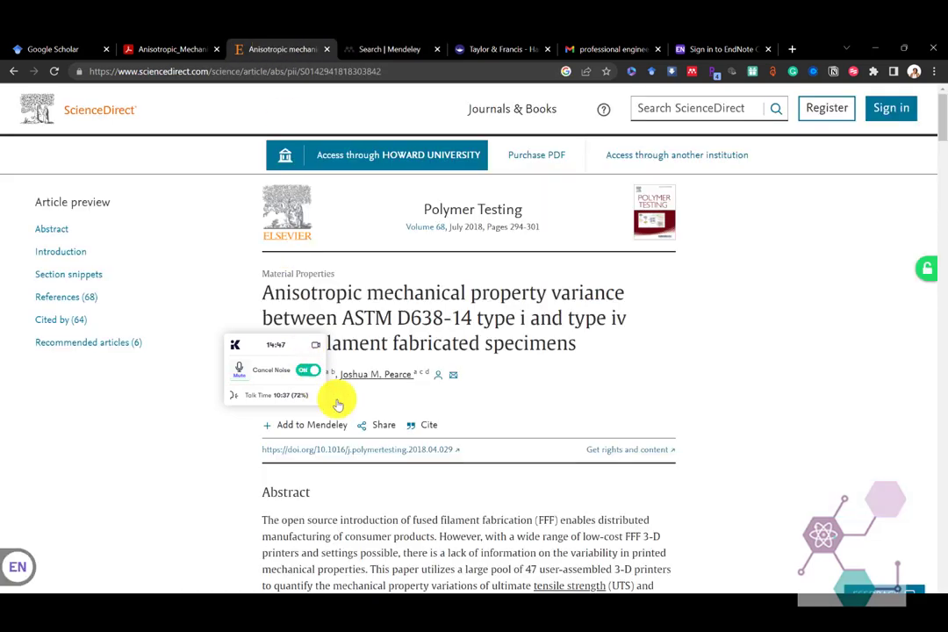
{"action": "left_click", "coordinate": [305, 430]}
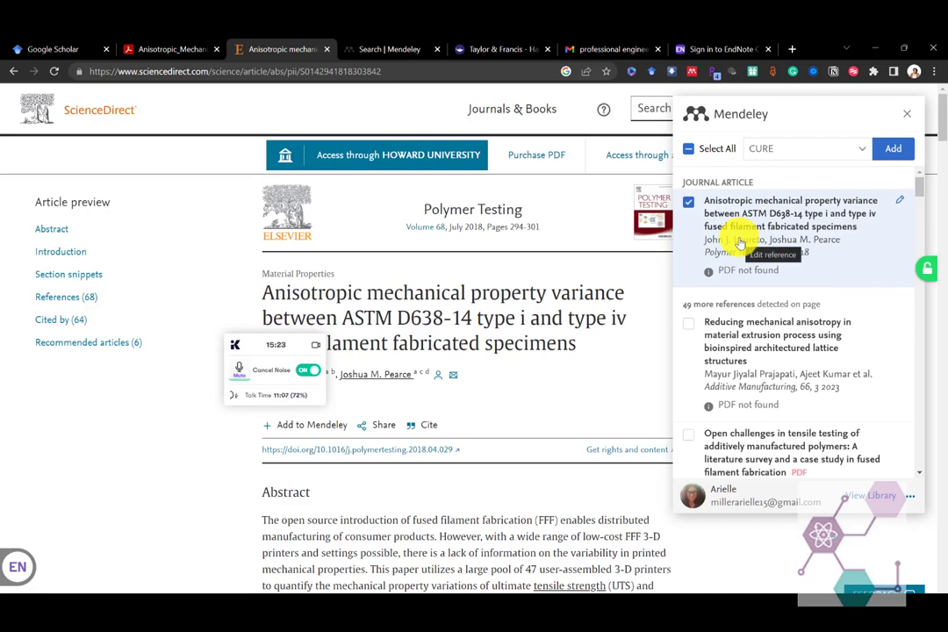
Look over the article's Cite export options, then close them
{"action": "left_click", "coordinate": [422, 431]}
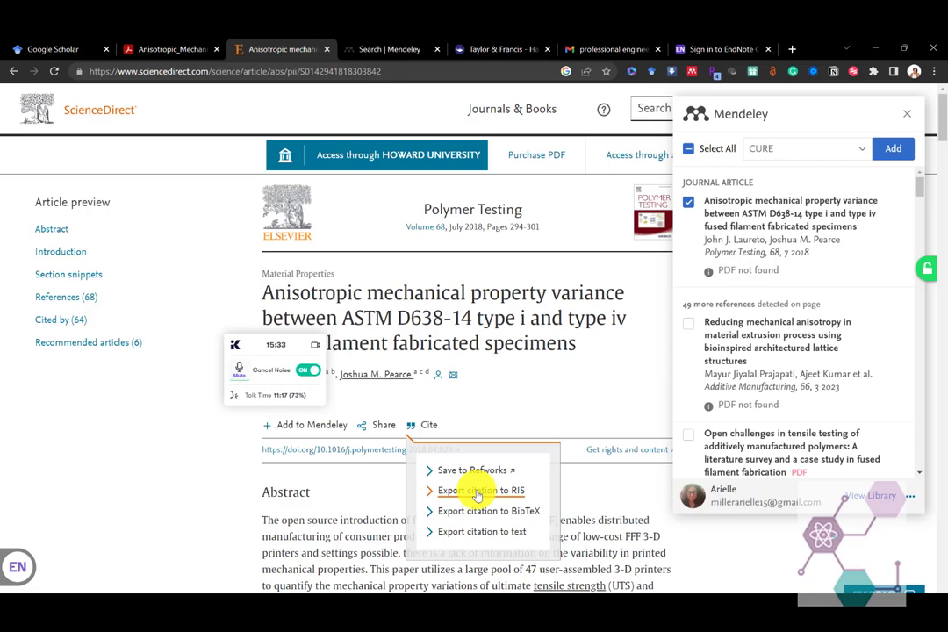
{"action": "scroll", "coordinate": [822, 270], "scroll_direction": "down", "scroll_amount": 1}
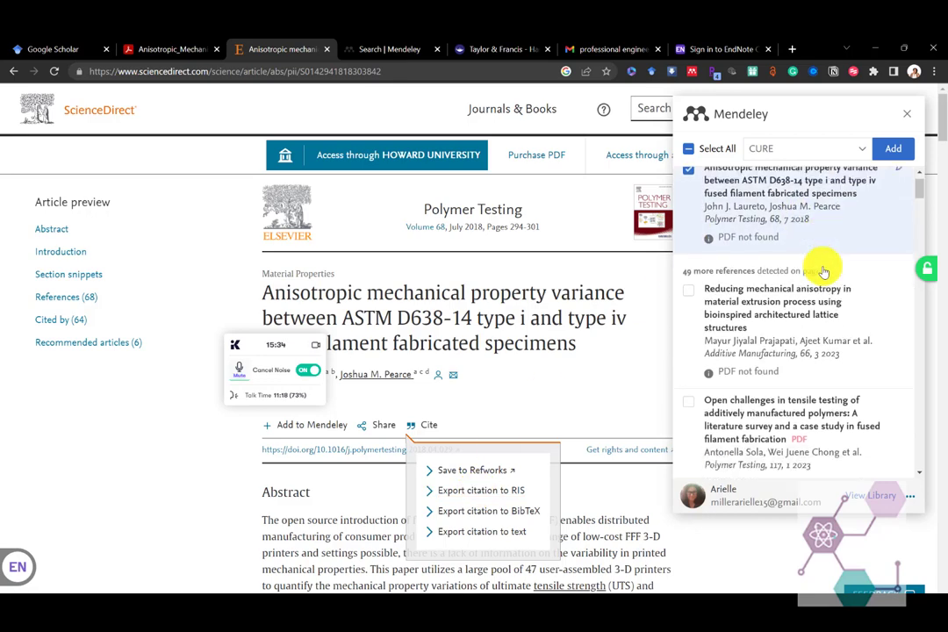
{"action": "scroll", "coordinate": [823, 272], "scroll_direction": "down", "scroll_amount": 3}
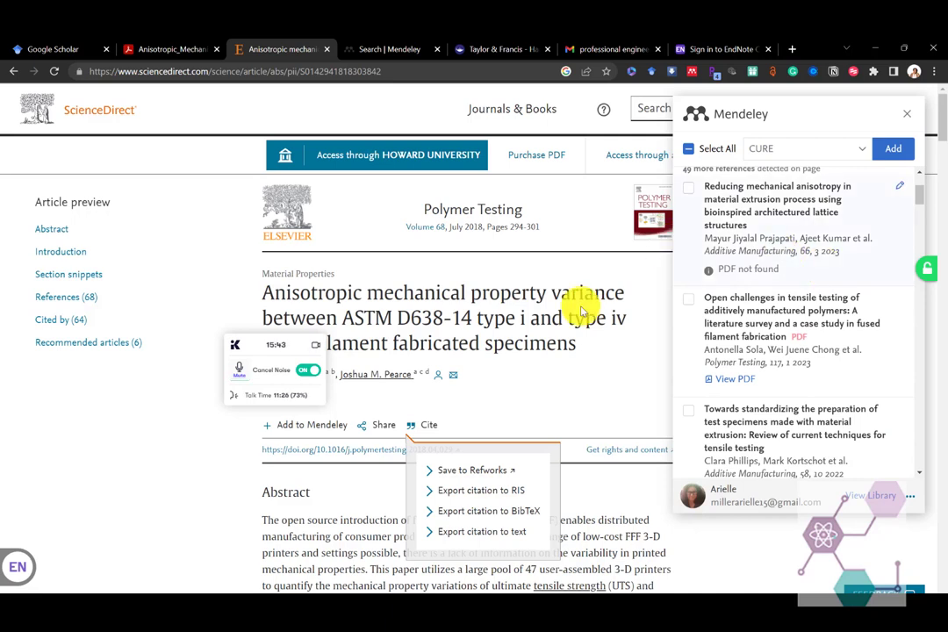
{"action": "left_click", "coordinate": [539, 406]}
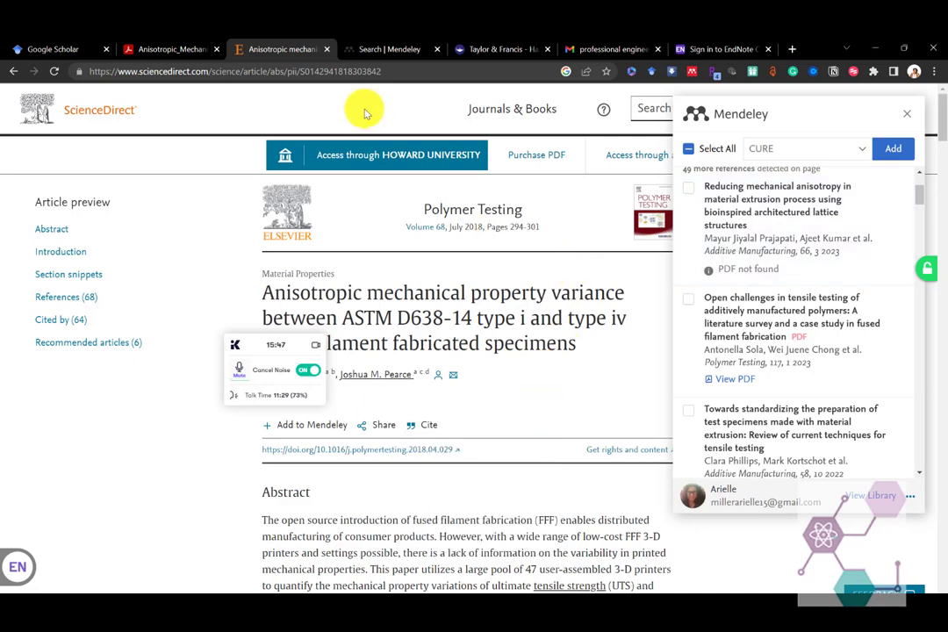
Open the Mendeley Library and scroll the All References list of papers added 4/17/2023
{"action": "left_click", "coordinate": [380, 49]}
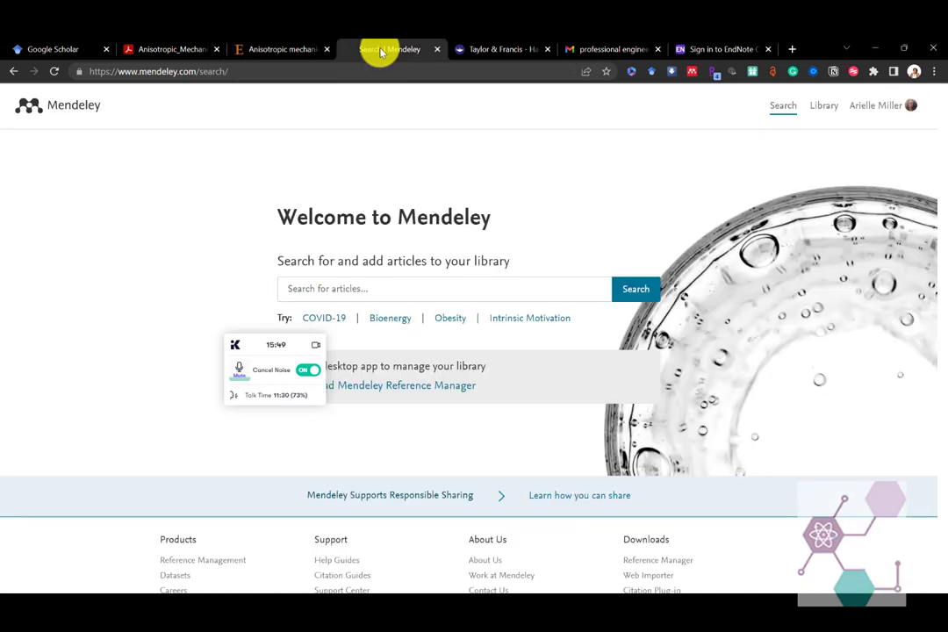
{"action": "left_click", "coordinate": [825, 108]}
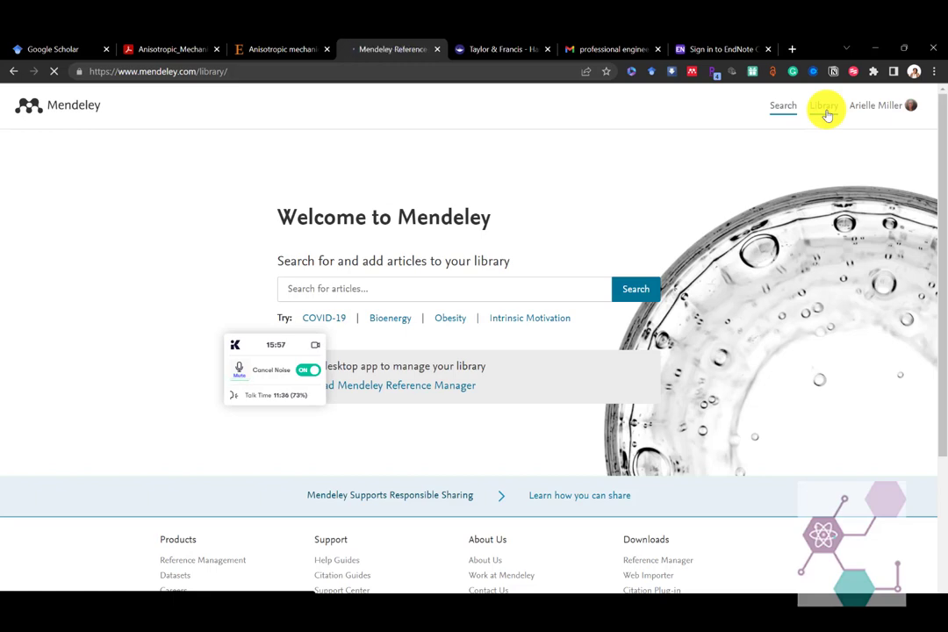
{"action": "scroll", "coordinate": [507, 420], "scroll_direction": "down", "scroll_amount": 1}
{"action": "scroll", "coordinate": [507, 422], "scroll_direction": "down", "scroll_amount": 5}
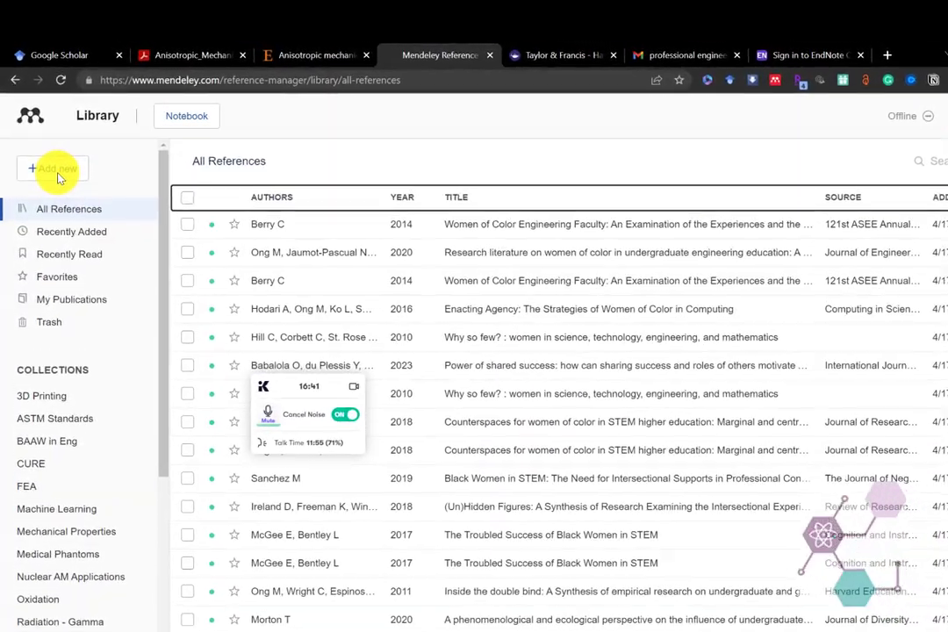
Choose Add new > Import library > RIS (*.ris) to bring up the file Open dialog
{"action": "left_click", "coordinate": [51, 158]}
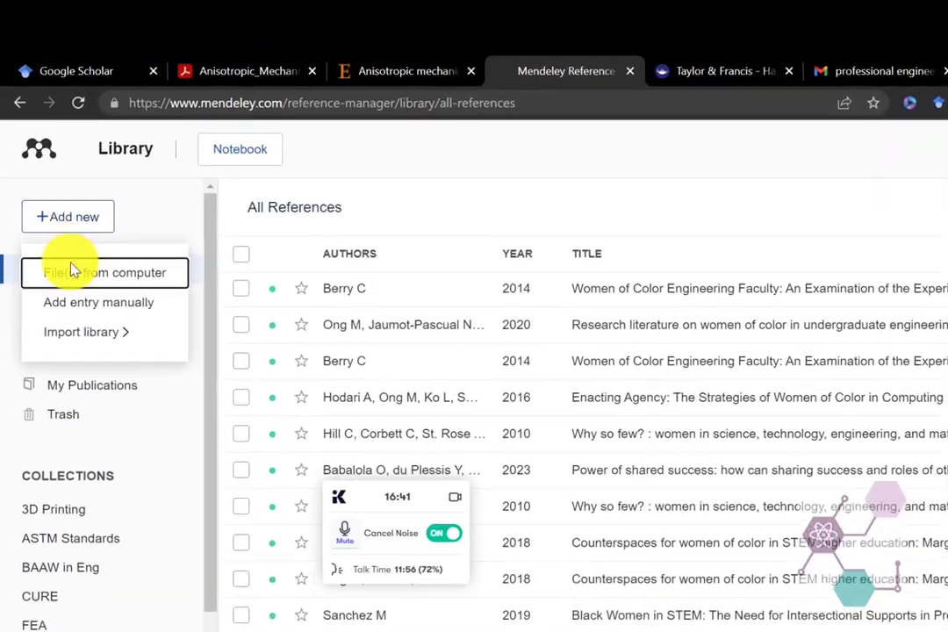
{"action": "left_click", "coordinate": [83, 374]}
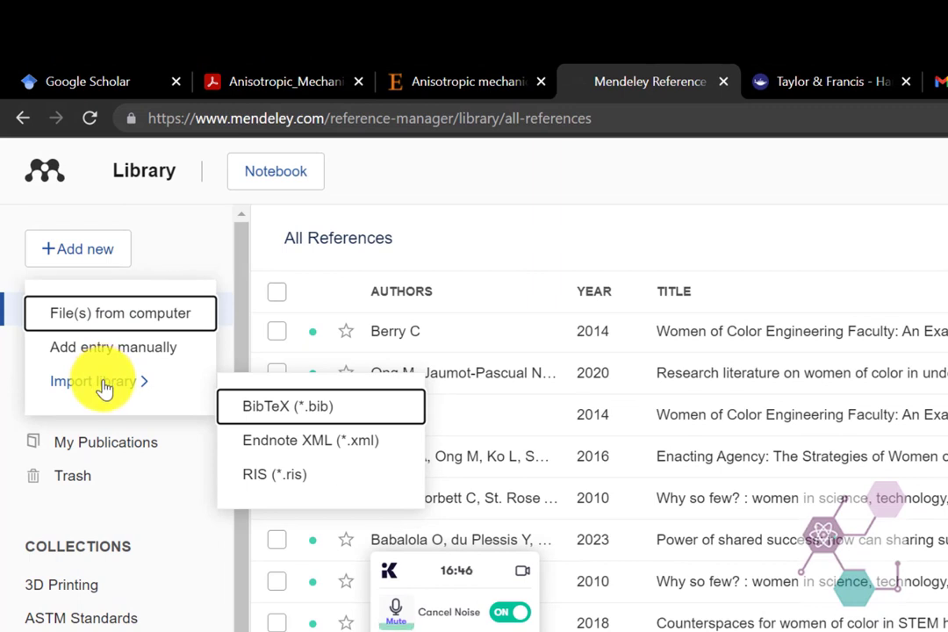
{"action": "key", "text": "Escape"}
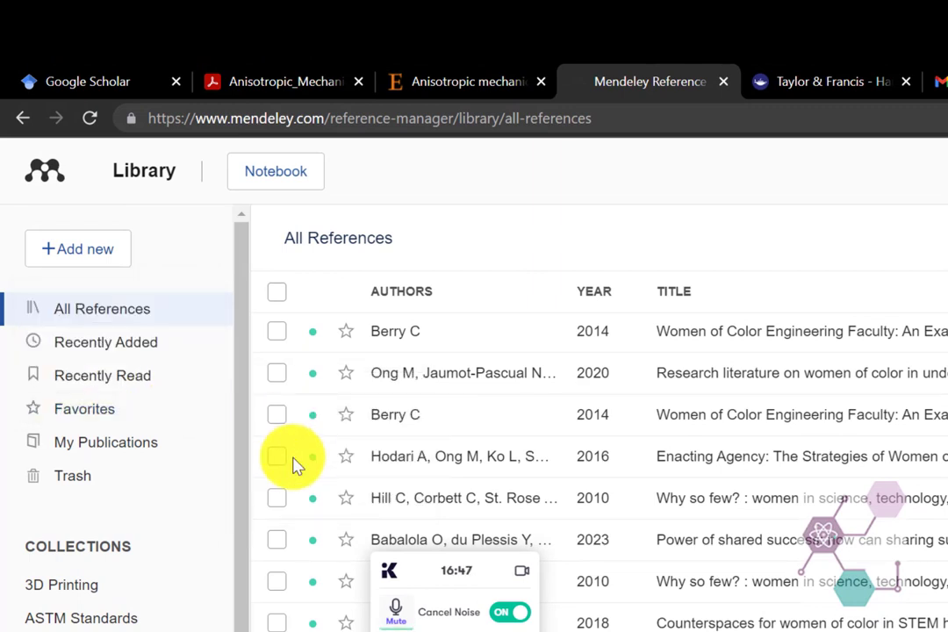
{"action": "left_click", "coordinate": [99, 253]}
{"action": "left_click", "coordinate": [152, 384]}
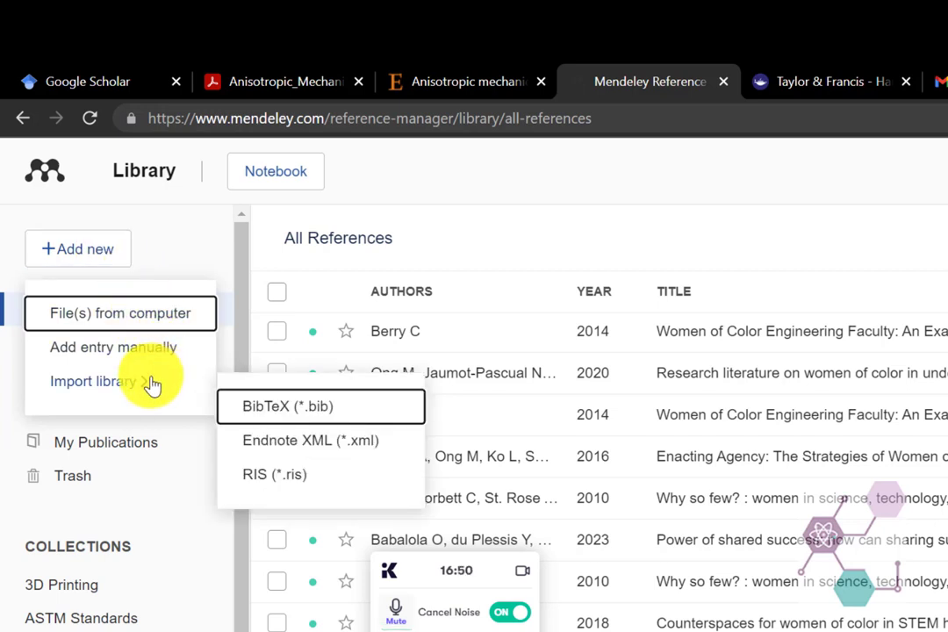
{"action": "key", "text": "Escape"}
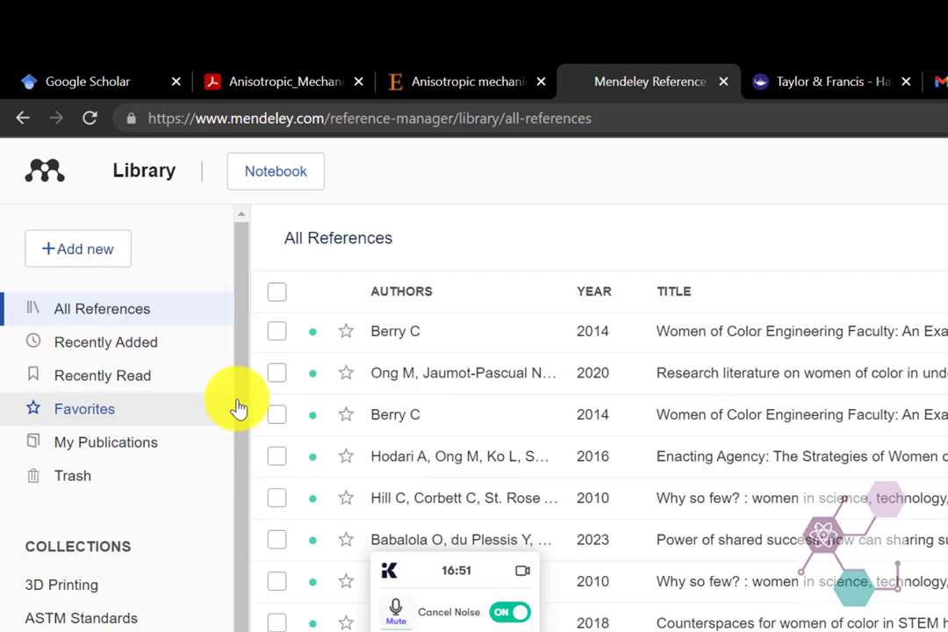
{"action": "left_click", "coordinate": [98, 253]}
{"action": "left_click", "coordinate": [87, 387]}
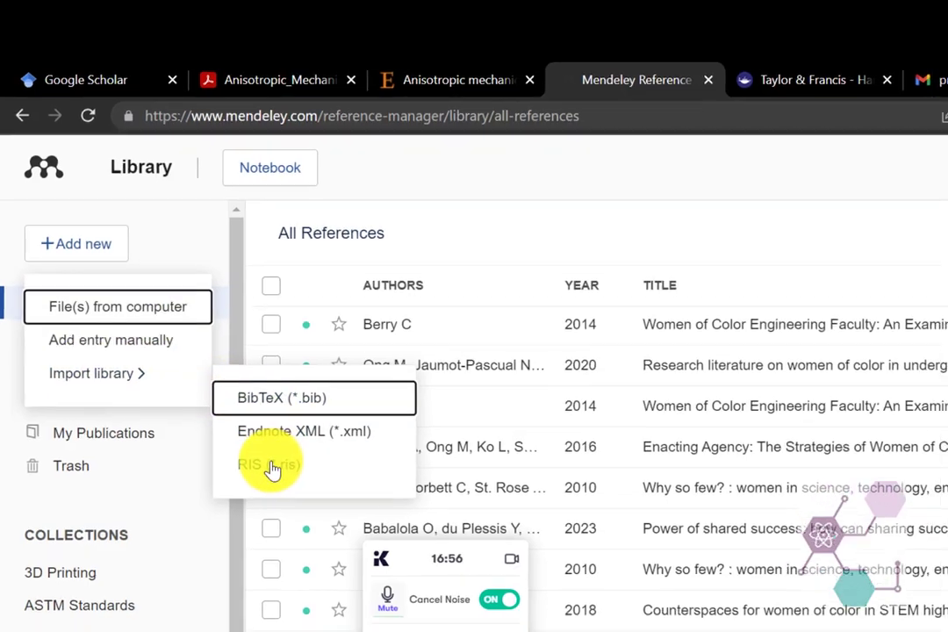
{"action": "left_click", "coordinate": [269, 466]}
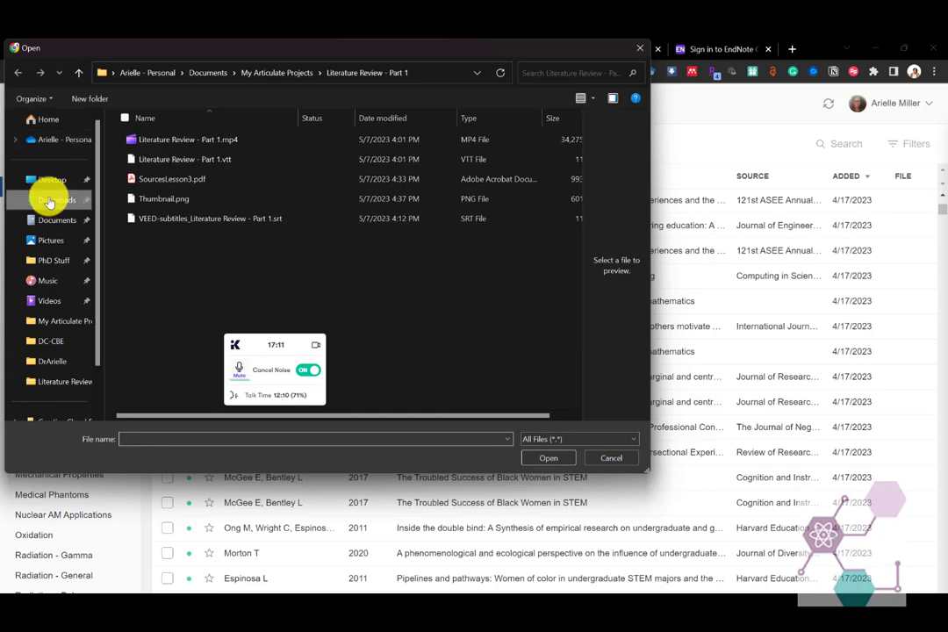
Import S0142941818303842.ris from Downloads, generating one new reference
{"action": "left_click", "coordinate": [53, 200]}
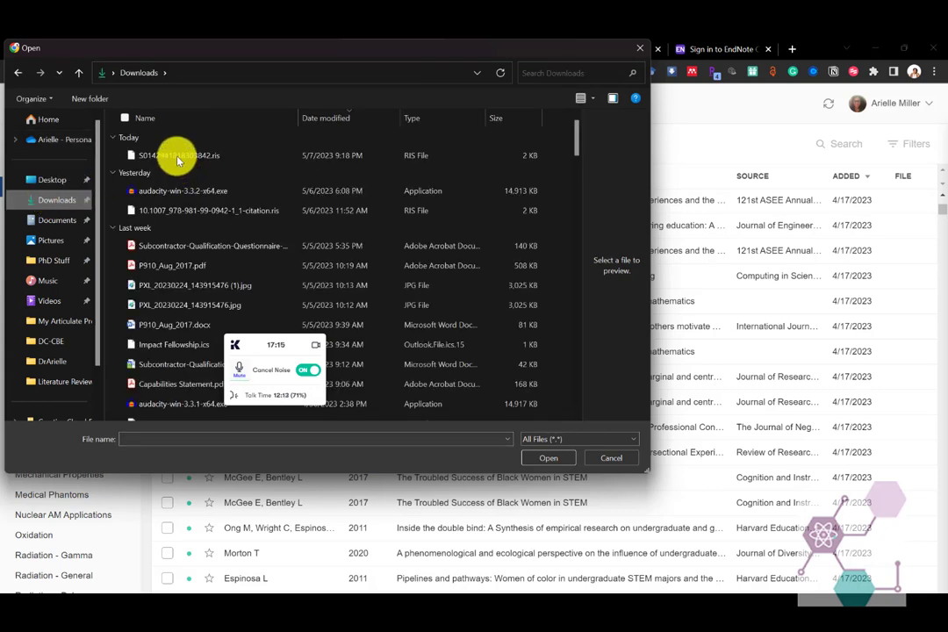
{"action": "left_click", "coordinate": [225, 158]}
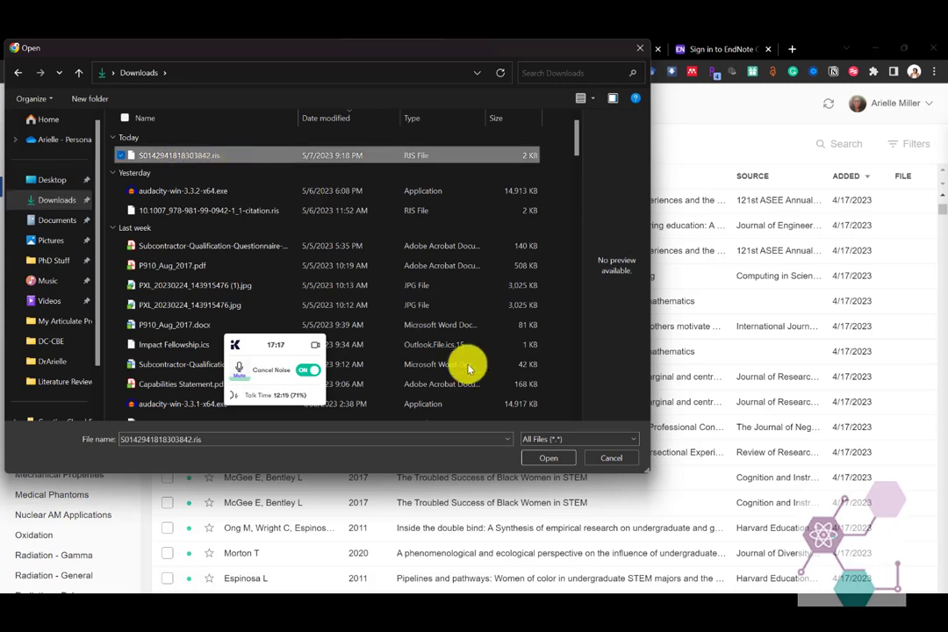
{"action": "left_click", "coordinate": [540, 458]}
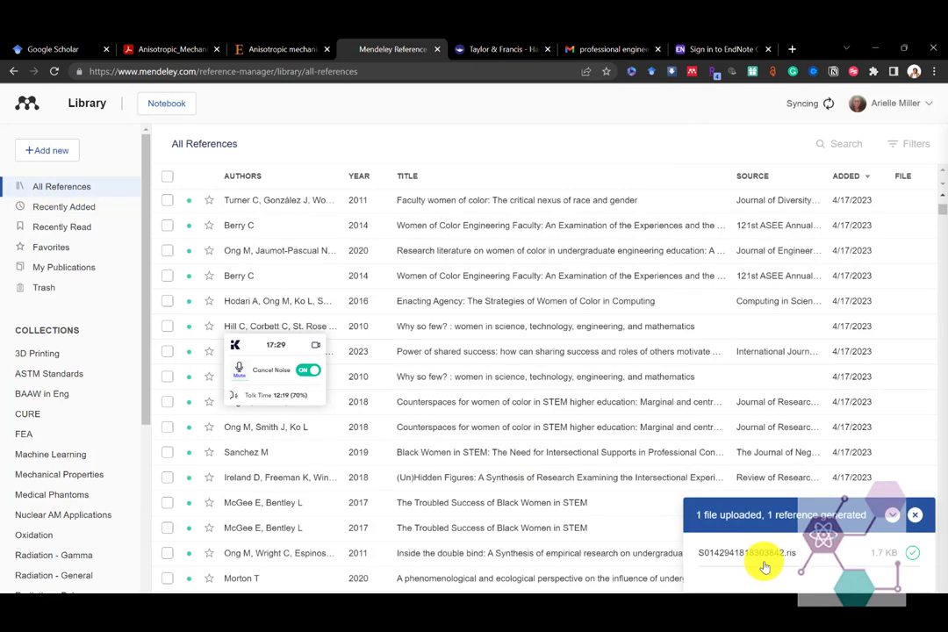
Show Recently Added and open the Laureto & Pearce 2018 Anisotropic reference's details
{"action": "left_click", "coordinate": [63, 208]}
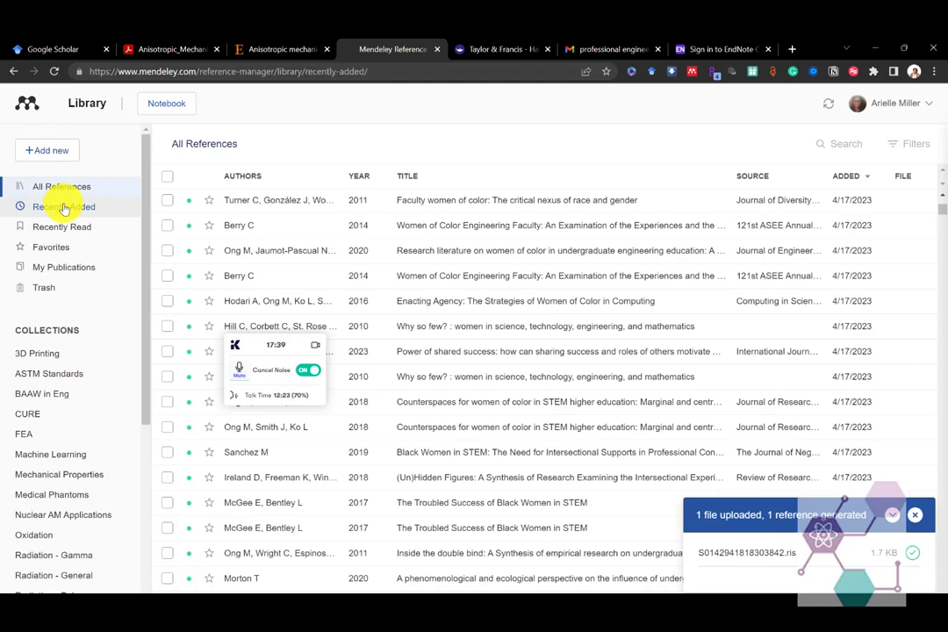
{"action": "left_click", "coordinate": [536, 203]}
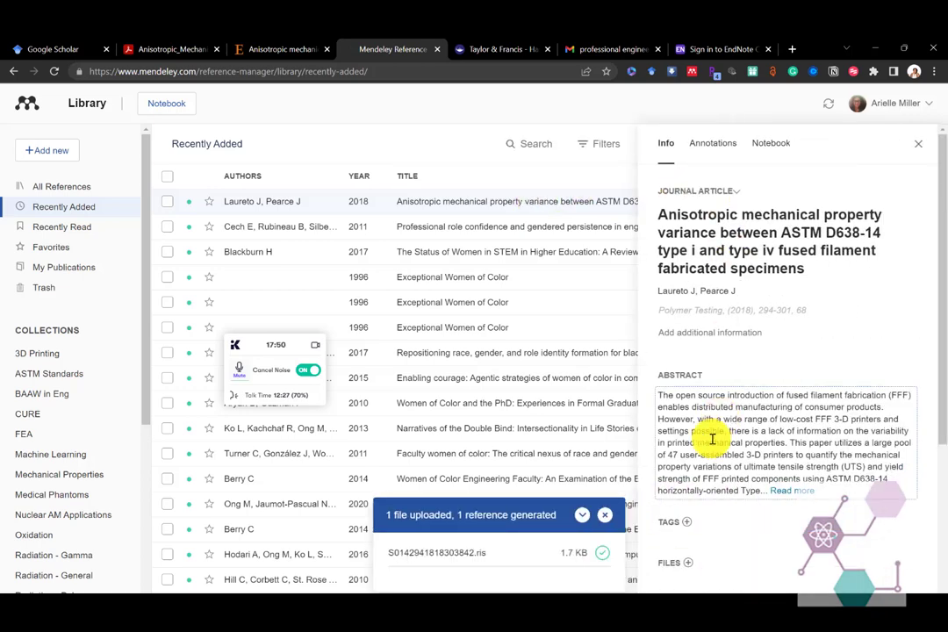
{"action": "scroll", "coordinate": [681, 515], "scroll_direction": "down", "scroll_amount": 1}
{"action": "scroll", "coordinate": [681, 516], "scroll_direction": "down", "scroll_amount": 1}
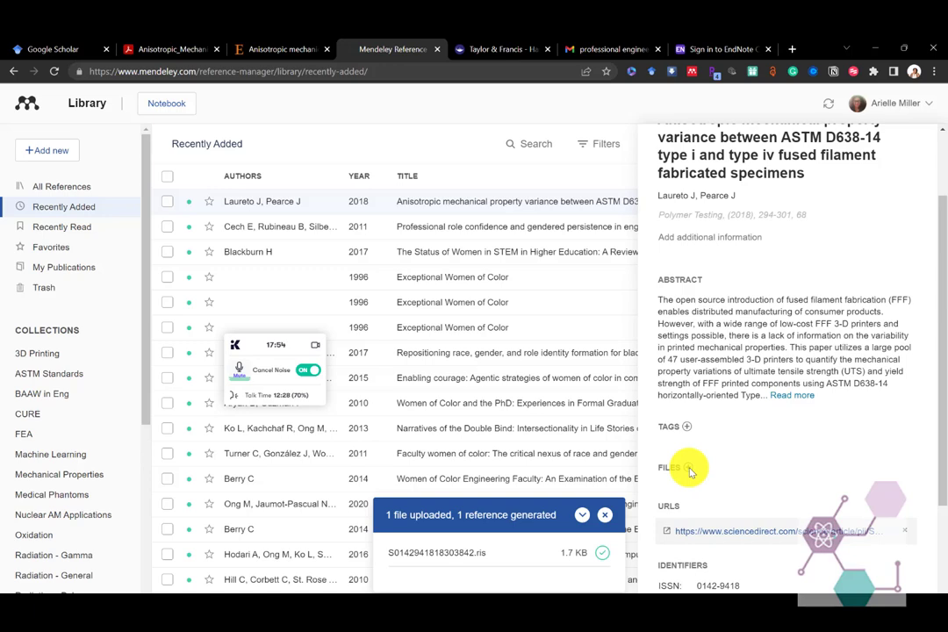
Glance at the paper's PDF tab, then reopen the Anisotropic reference's details in Mendeley
{"action": "left_click", "coordinate": [162, 50]}
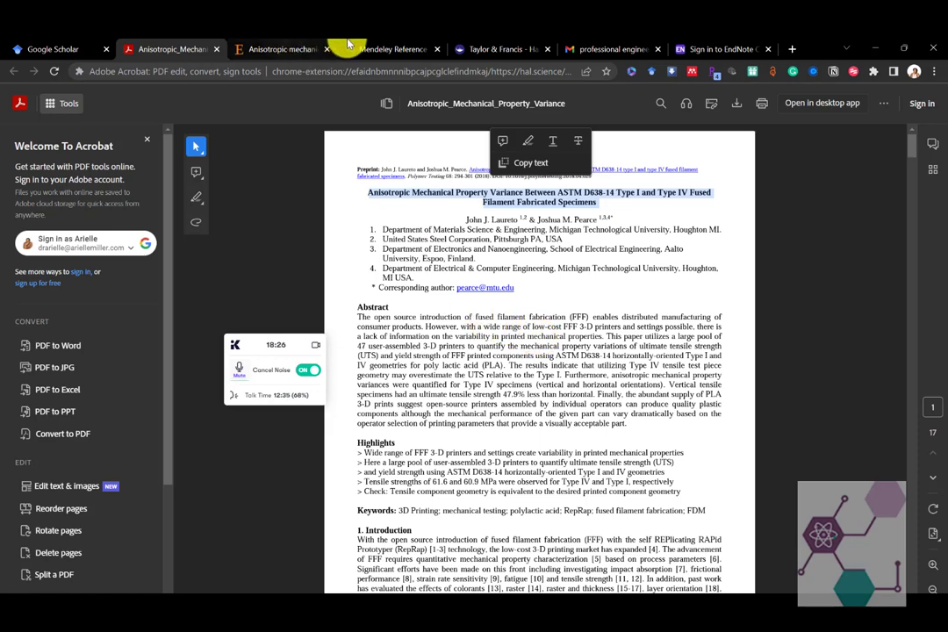
{"action": "left_click", "coordinate": [392, 45]}
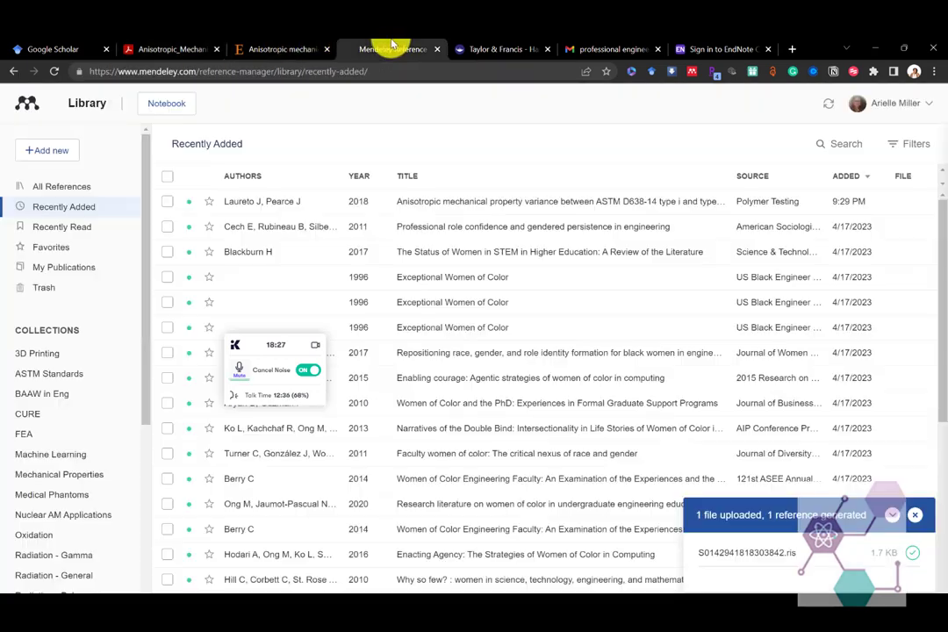
{"action": "left_click", "coordinate": [401, 202]}
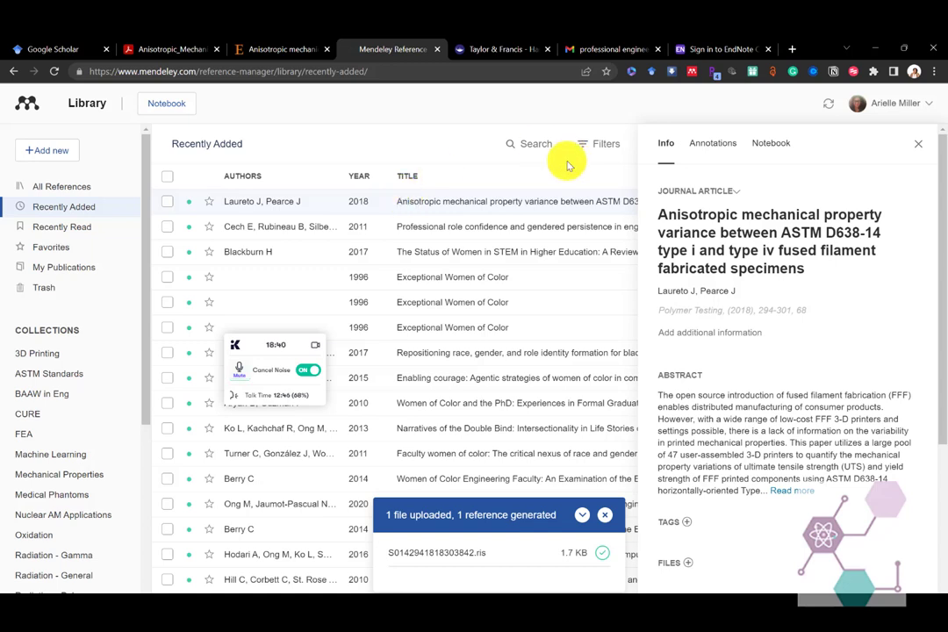
Attach Anisotropic_Mechanical_Property_Variance.pdf (805.5 KB) from Downloads to the Laureto & Pearce reference
{"action": "left_click", "coordinate": [180, 50]}
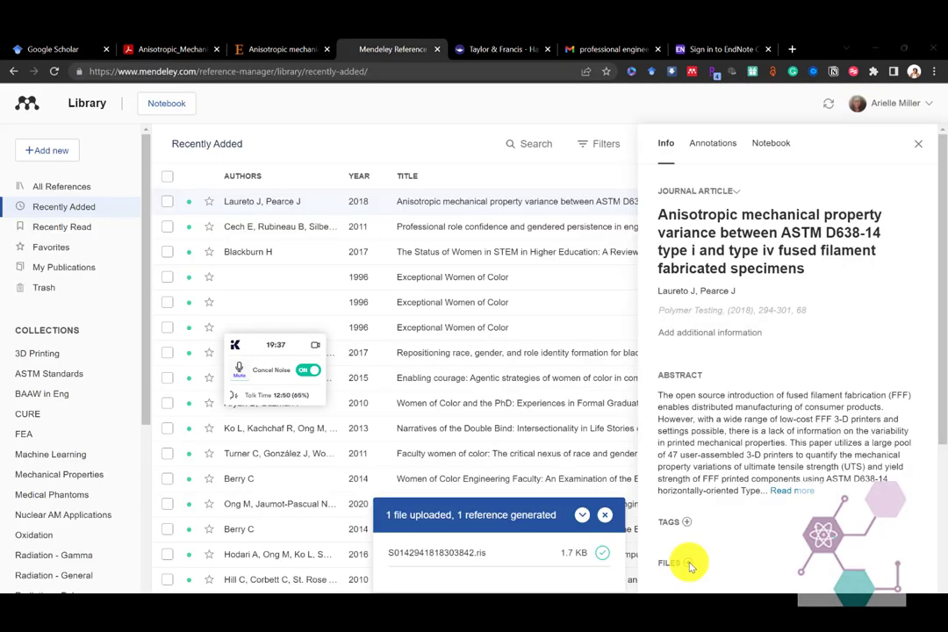
{"action": "left_click", "coordinate": [688, 564]}
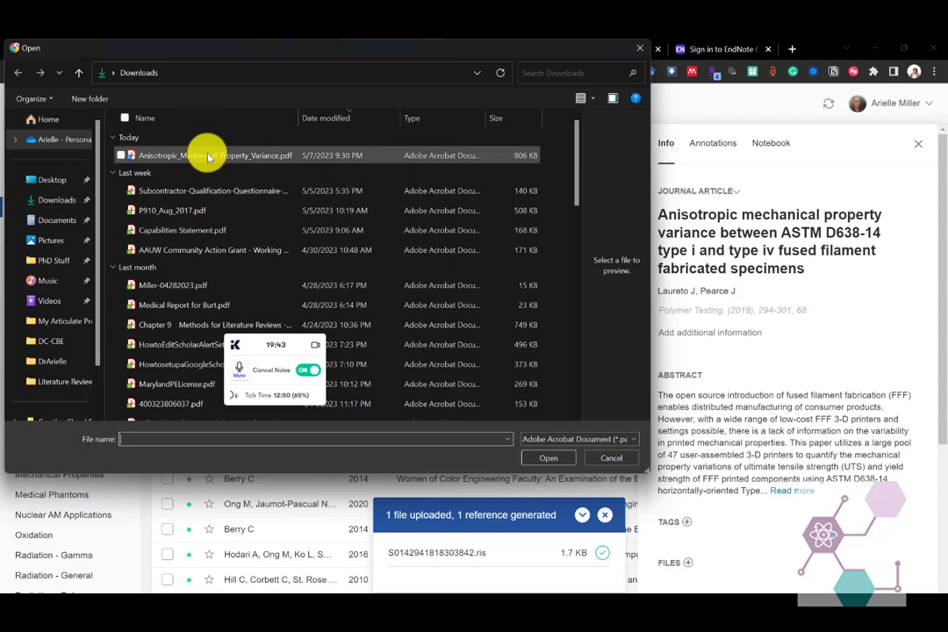
{"action": "left_click", "coordinate": [208, 156]}
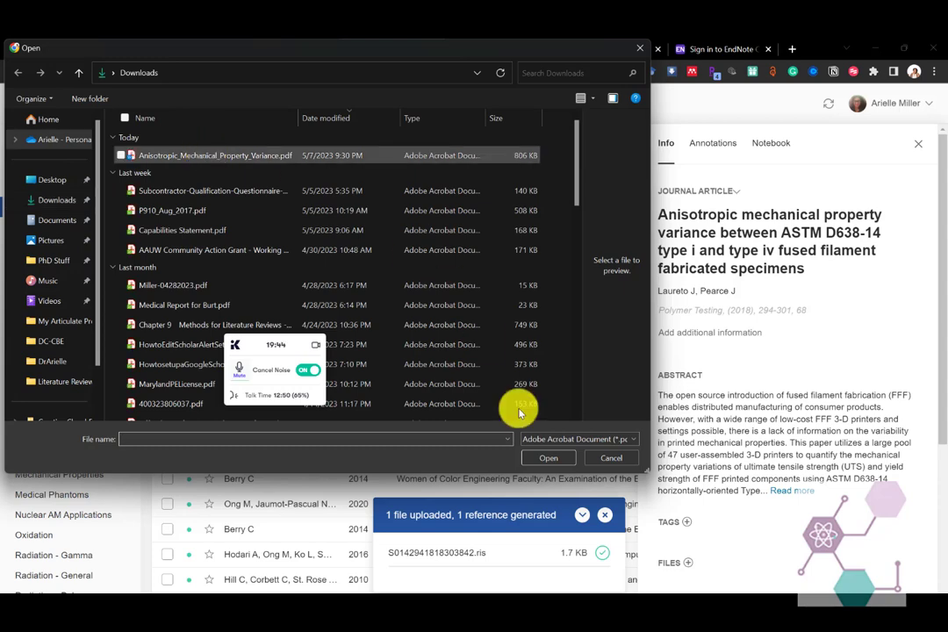
{"action": "left_click", "coordinate": [550, 459]}
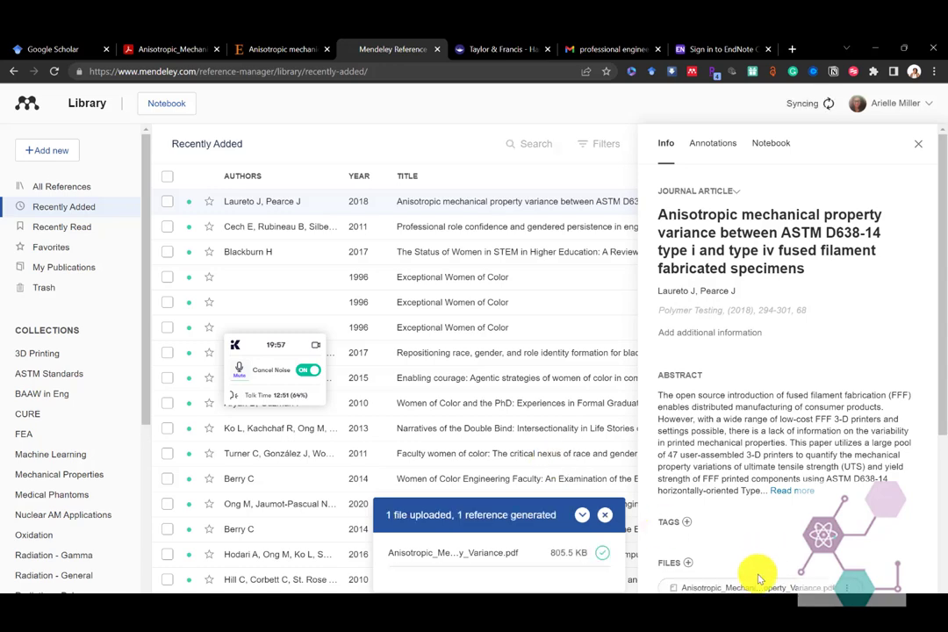
{"action": "scroll", "coordinate": [756, 573], "scroll_direction": "down", "scroll_amount": 2}
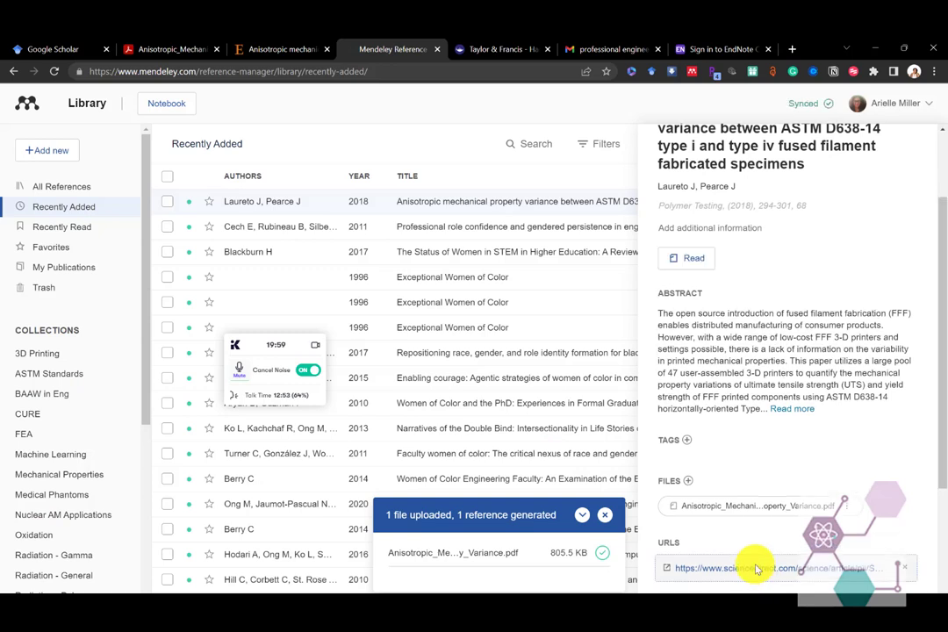
Open the attached 17-page Anisotropic PDF in Mendeley's reader and scroll through it
{"action": "left_click", "coordinate": [736, 509]}
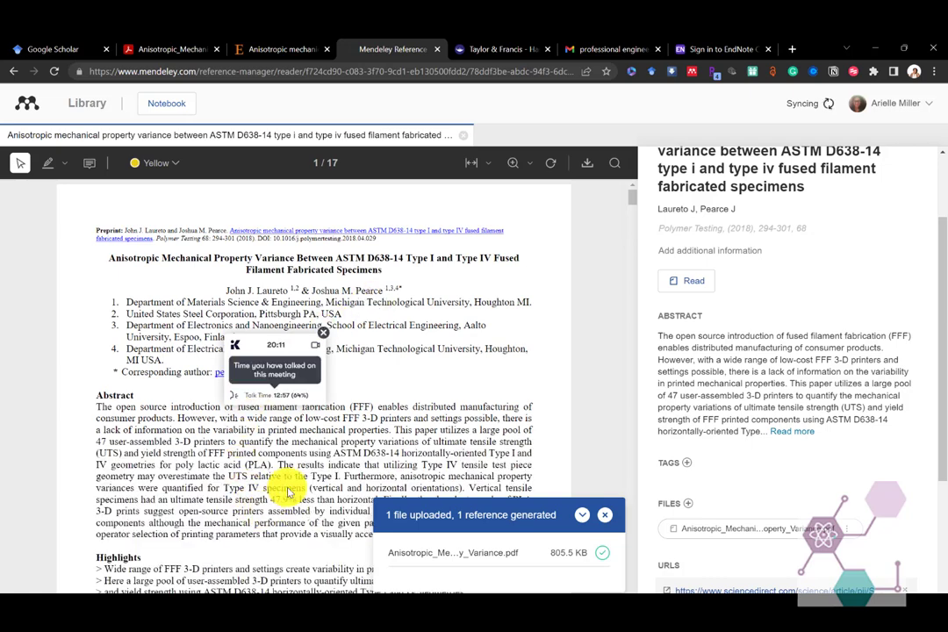
{"action": "scroll", "coordinate": [288, 493], "scroll_direction": "down", "scroll_amount": 4}
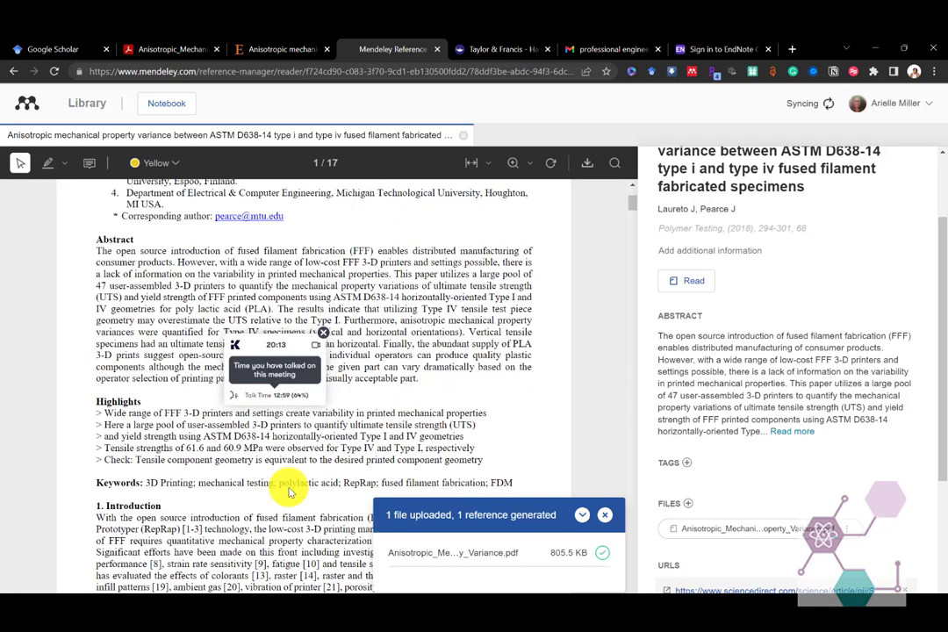
{"action": "scroll", "coordinate": [751, 279], "scroll_direction": "up", "scroll_amount": 2}
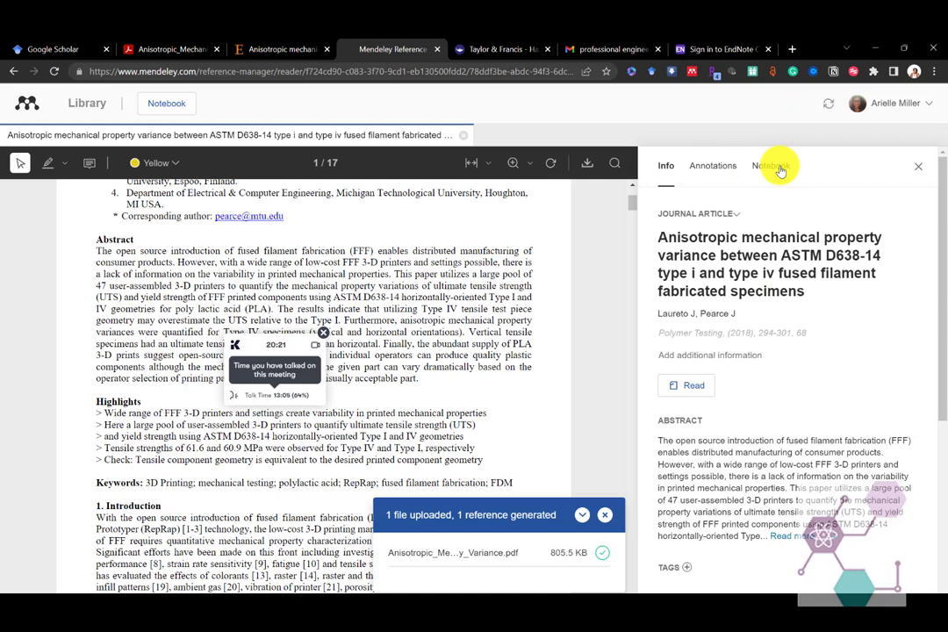
Go from the reader back to the library's Recently Added list
{"action": "left_click", "coordinate": [89, 109]}
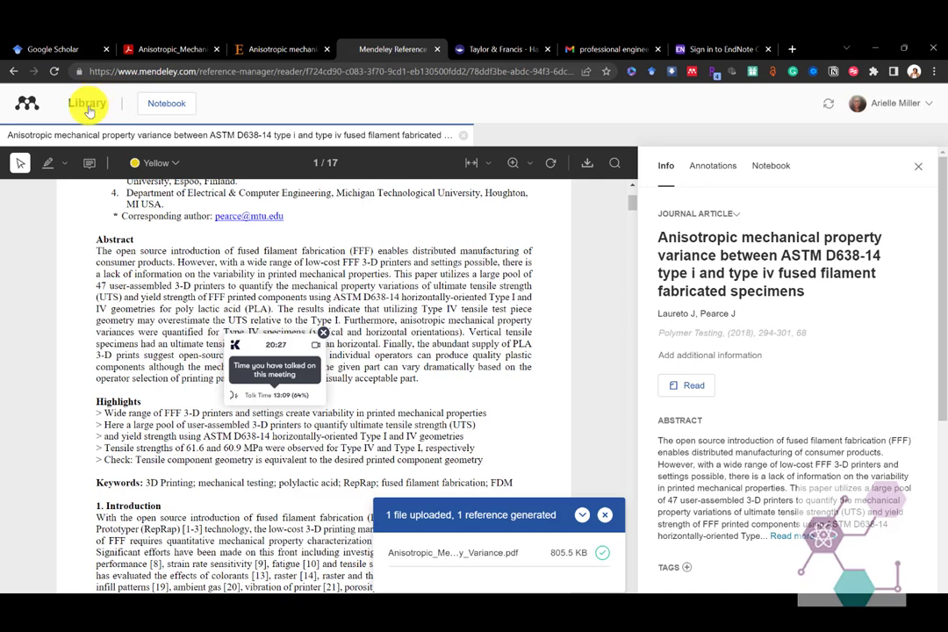